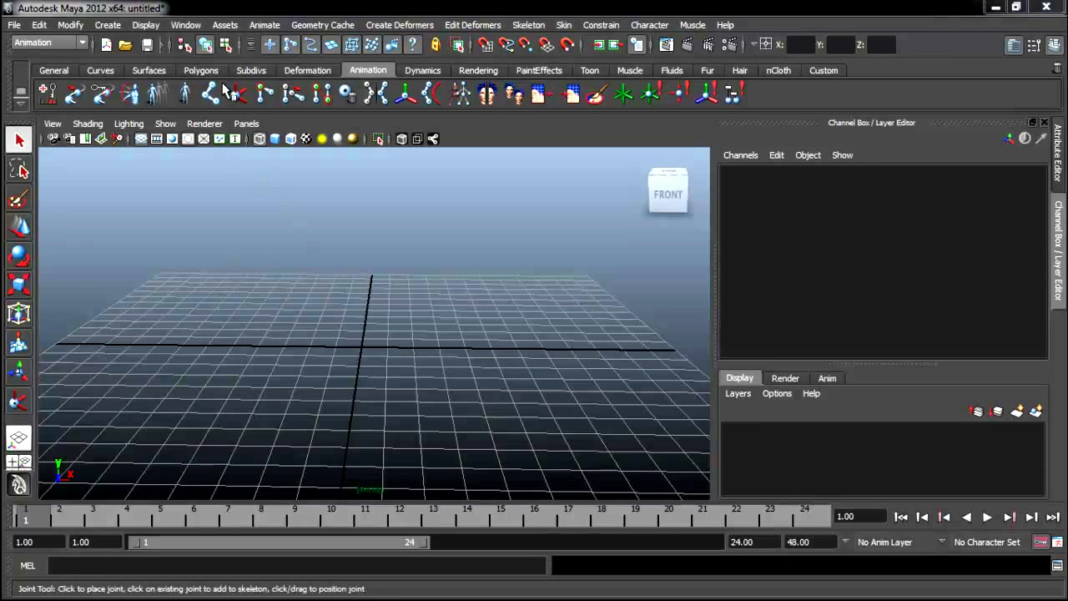
Create a polygon cylinder and lay it on its side with Rotate Z 90 and Rotate X/Y 0.
left_click(201, 70)
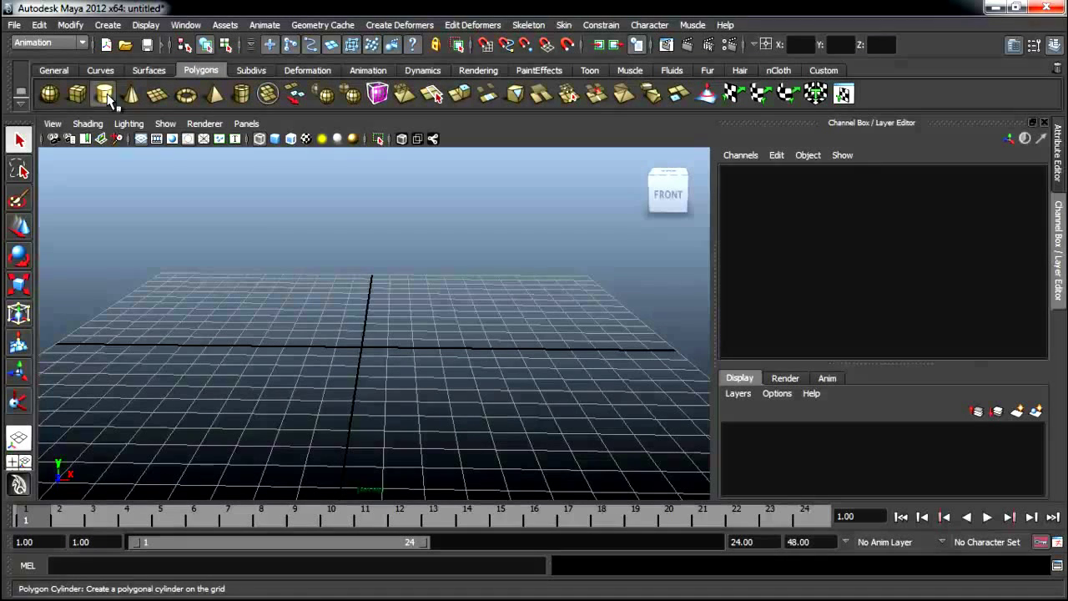
left_click(107, 96)
key("w")
key("e")
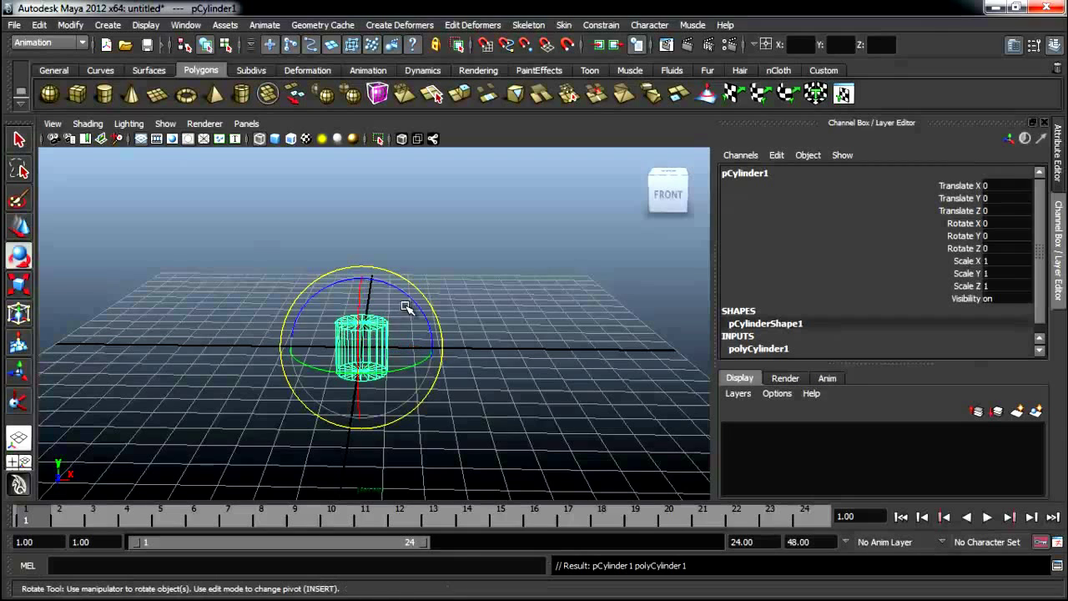
mouse_move(394, 293)
left_mouse_down()
mouse_move(435, 323)
mouse_move(409, 333)
left_mouse_up()
left_click(1005, 248)
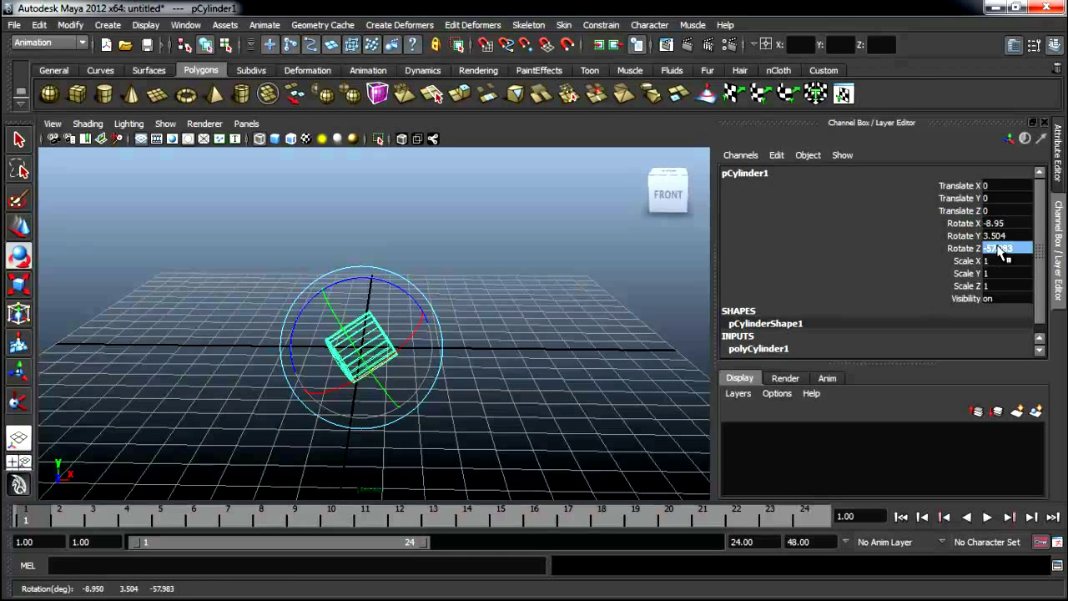
type("90")
key("Return")
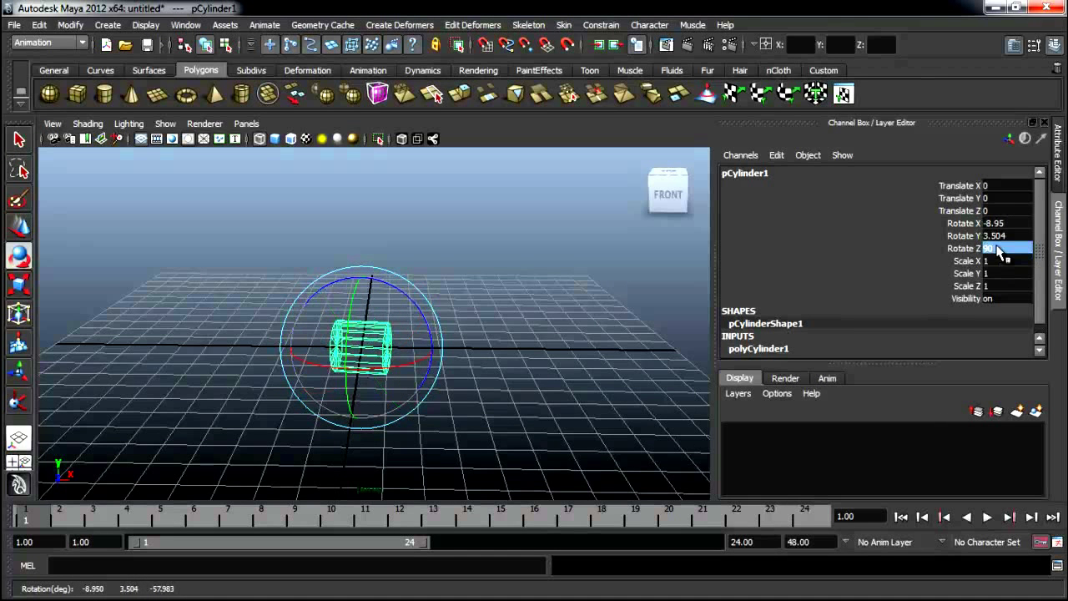
left_click_drag(989, 224, 988, 236)
type("0")
key("Return")
Stretch the cylinder along Y to a scale of about 6.529, forming a long tube.
left_click_drag(533, 334, 584, 357, "alt")
key("r")
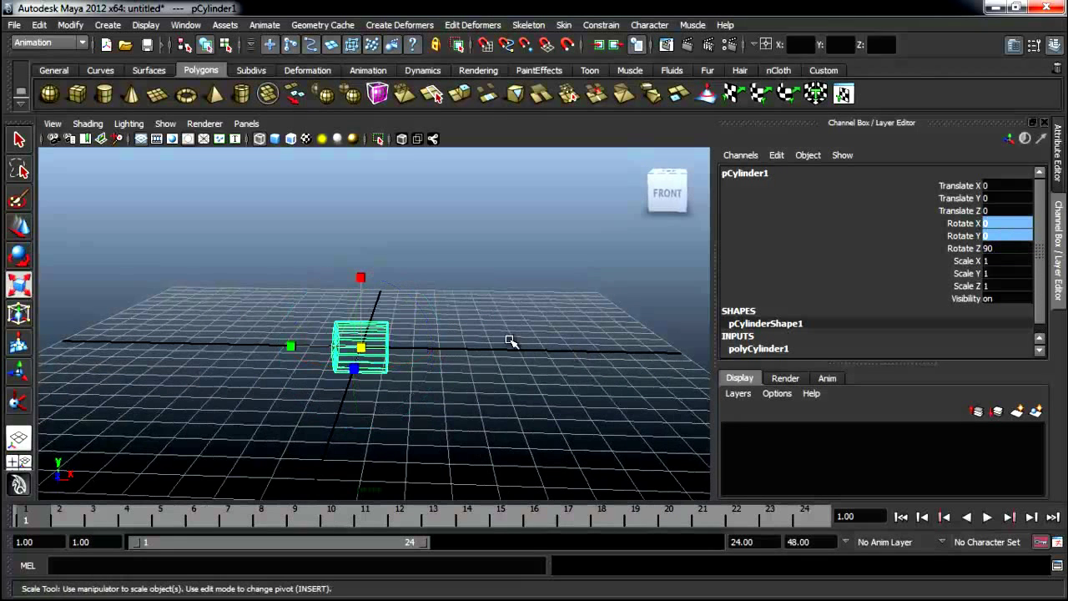
mouse_move(293, 348)
left_mouse_down()
mouse_move(91, 344)
mouse_move(370, 353)
left_mouse_up()
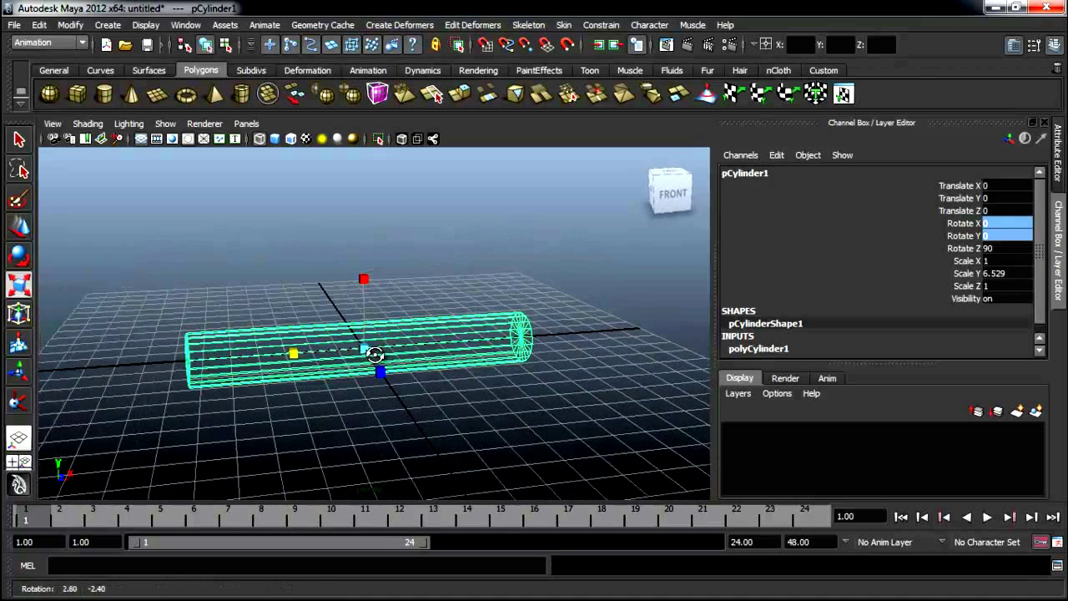
Lower the cylinder's Subdivisions Height from 7 to 4.
left_click(751, 348)
scroll(891, 355, "down", 1)
left_click(946, 304)
middle_click_drag(579, 336, 628, 334)
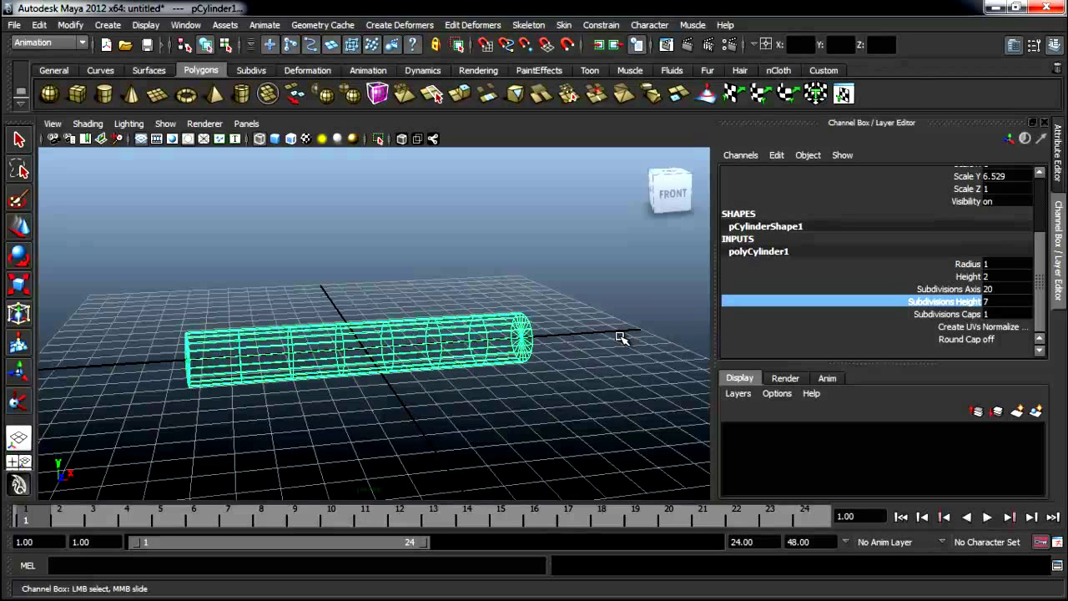
middle_click_drag(559, 327, 538, 328)
scroll(538, 326, "up", 2)
scroll(553, 293, "down", 2)
scroll(553, 293, "up", 2)
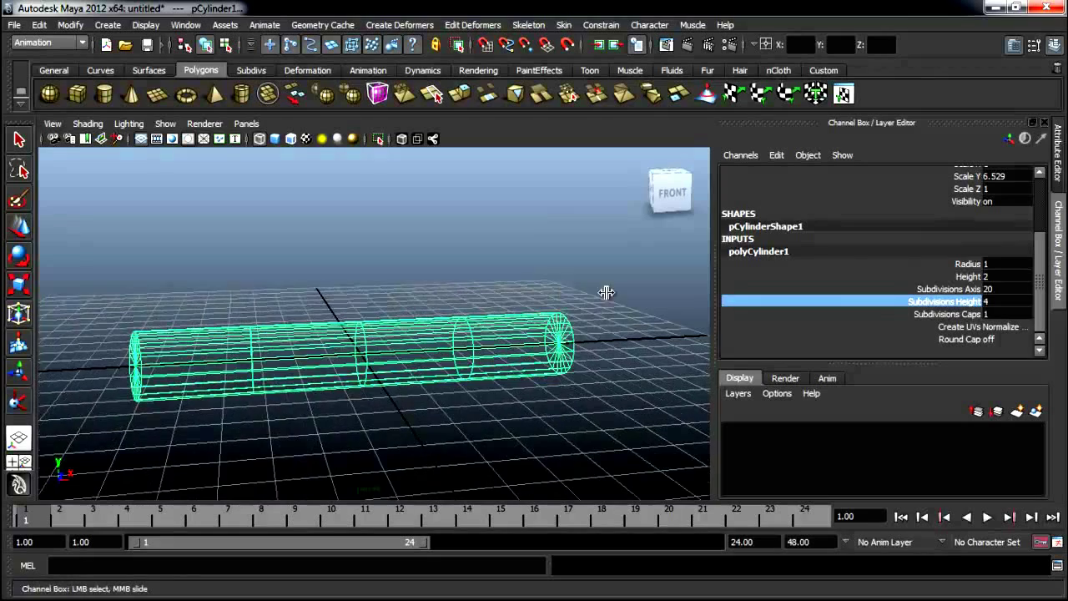
Reduce the cylinder's Subdivisions Axis to 6 sides.
left_click(921, 290)
scroll(631, 312, "up", 3)
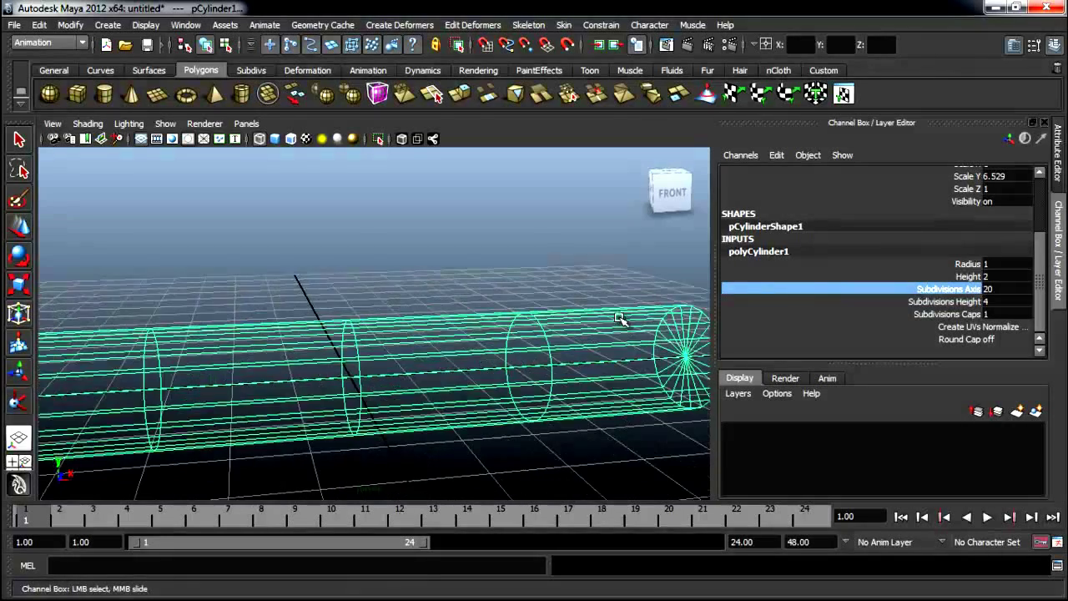
middle_click_drag(620, 317, 536, 307)
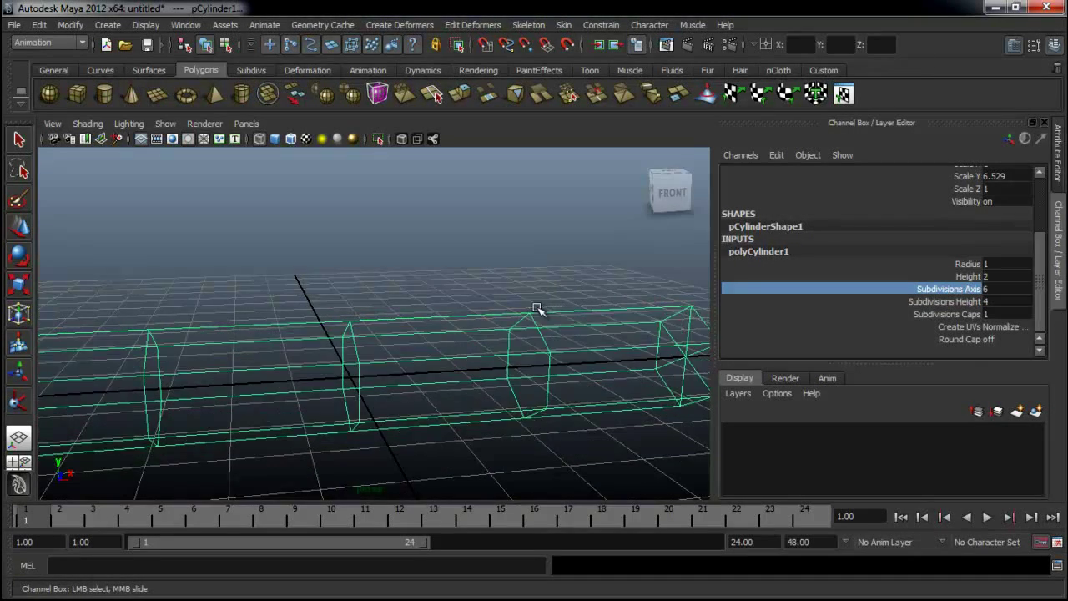
Deselect the tube and frame it in a maximised front view.
right_click_drag(536, 309, 434, 317, "alt")
middle_click_drag(423, 307, 481, 312, "alt")
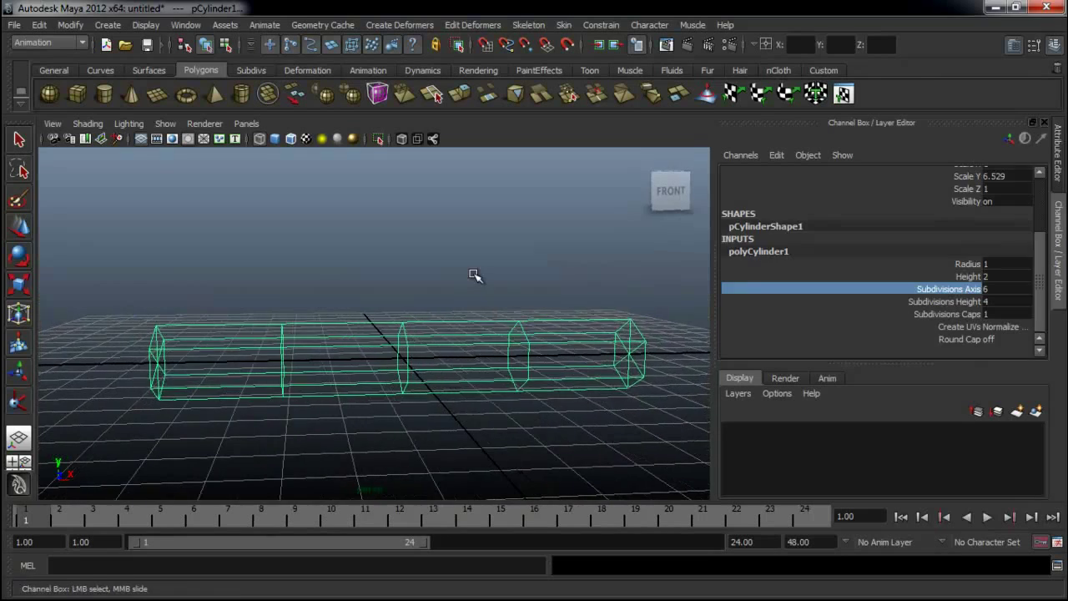
left_click(473, 275)
key("space")
key("space")
right_click_drag(319, 379, 541, 345, "alt")
Grid-snap five joints along the tube, 3 units apart from X -6, then return to perspective.
key("r")
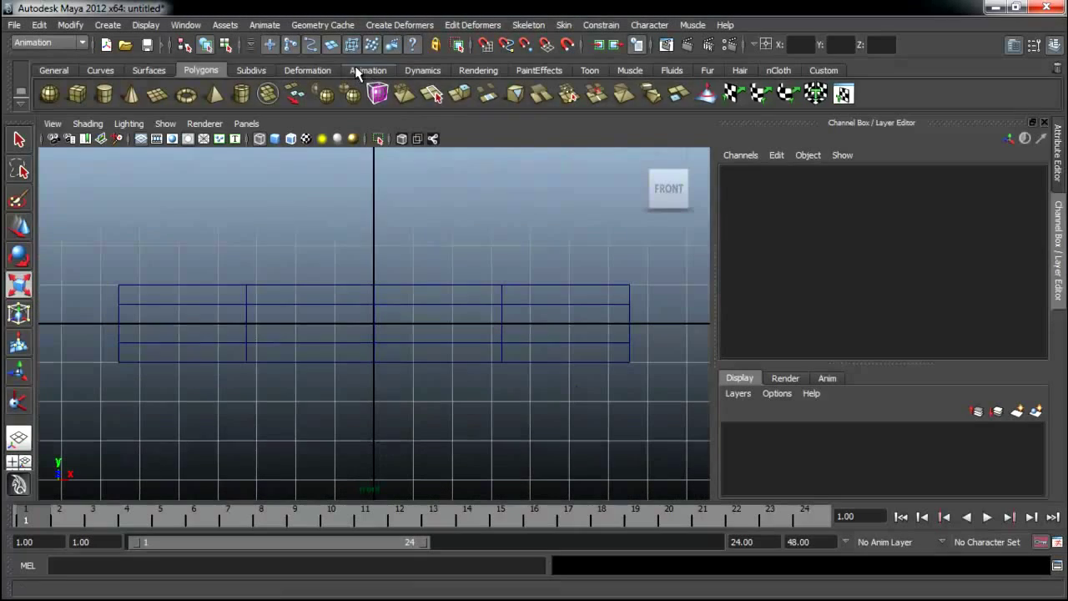
left_click(368, 70)
left_click(210, 93)
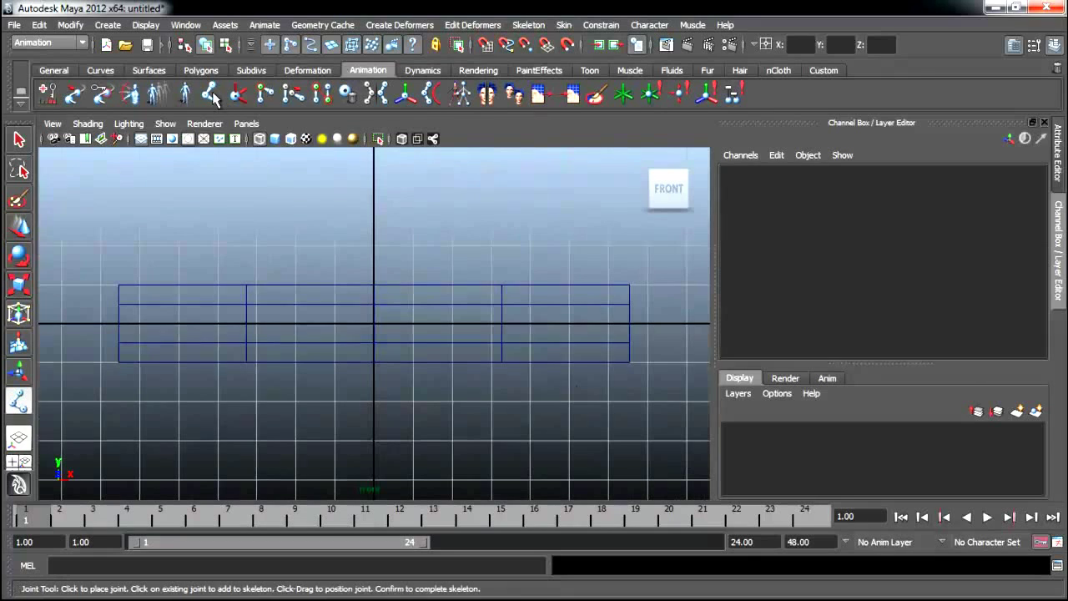
key("x")
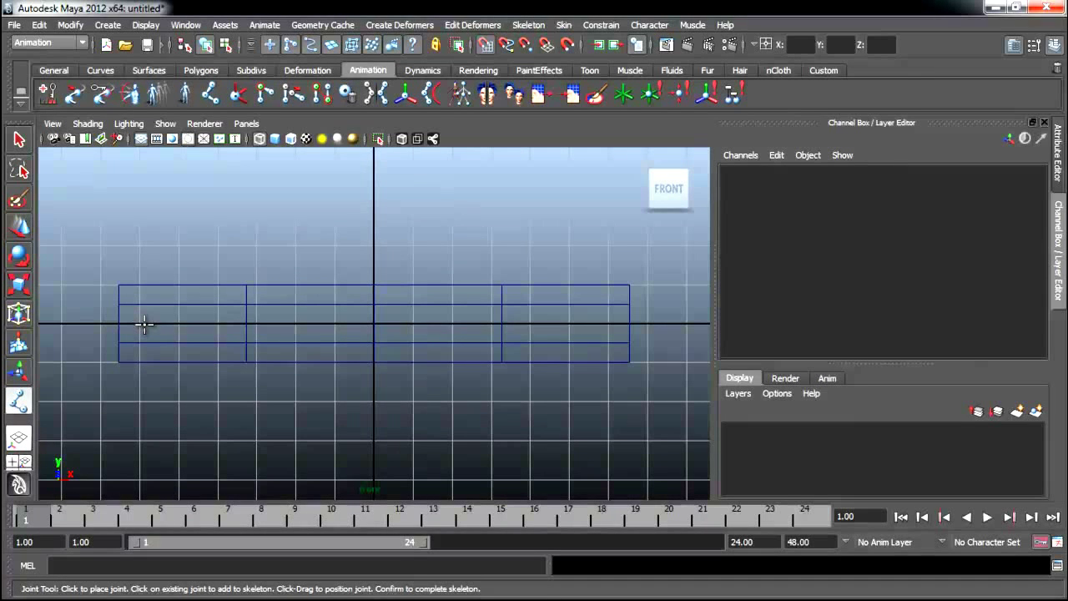
left_click(143, 325)
left_click(271, 324)
left_click(368, 324)
left_click(501, 326)
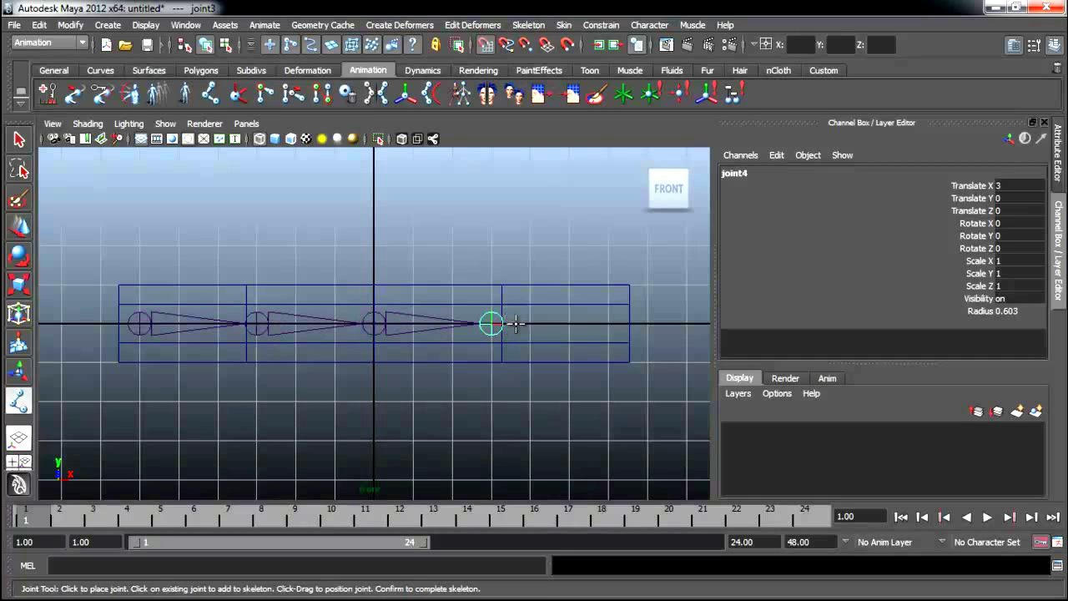
left_click(626, 327)
key("r")
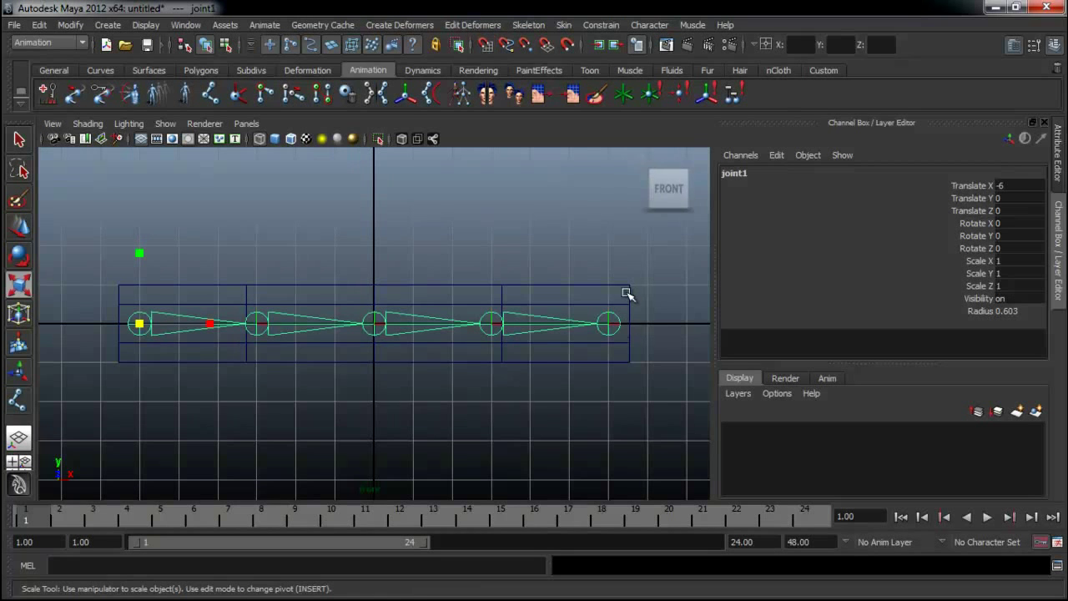
key("q")
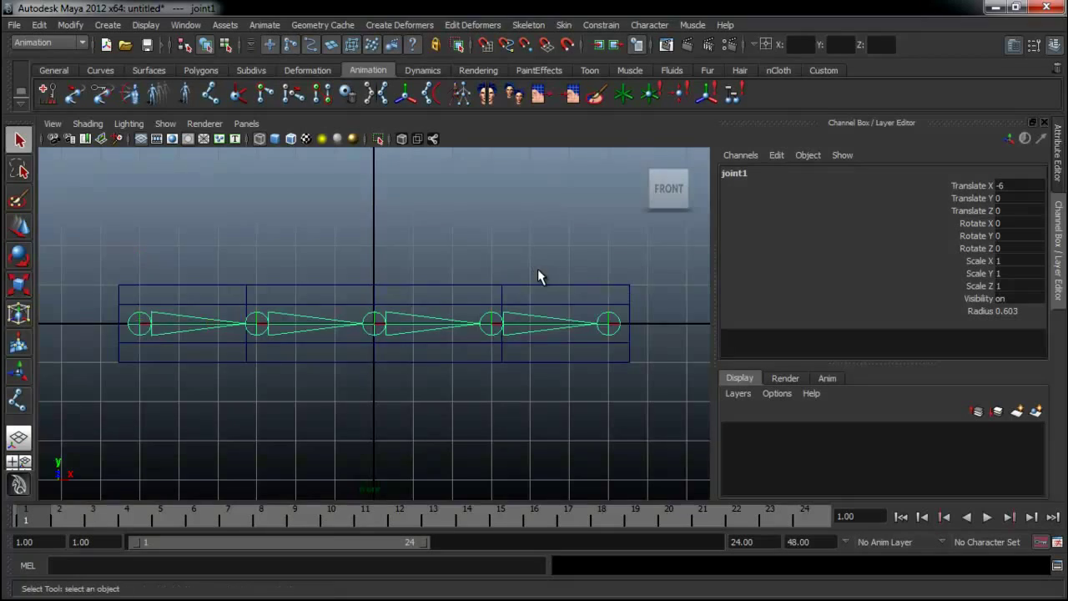
key("space")
key("space")
left_click_drag(477, 302, 339, 301, "alt")
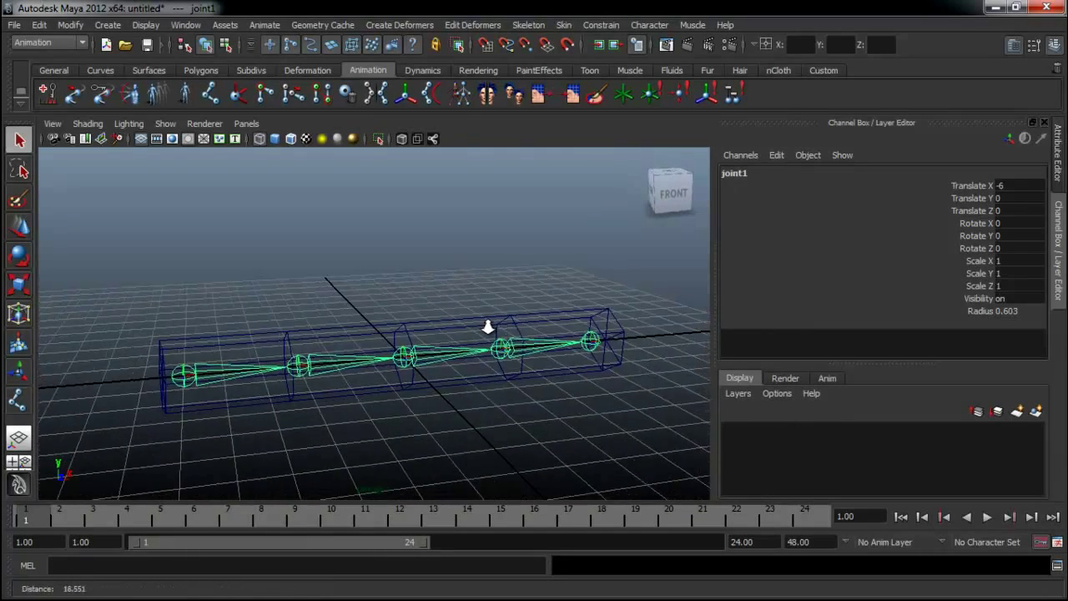
left_click(339, 300)
left_click(245, 358)
key("e")
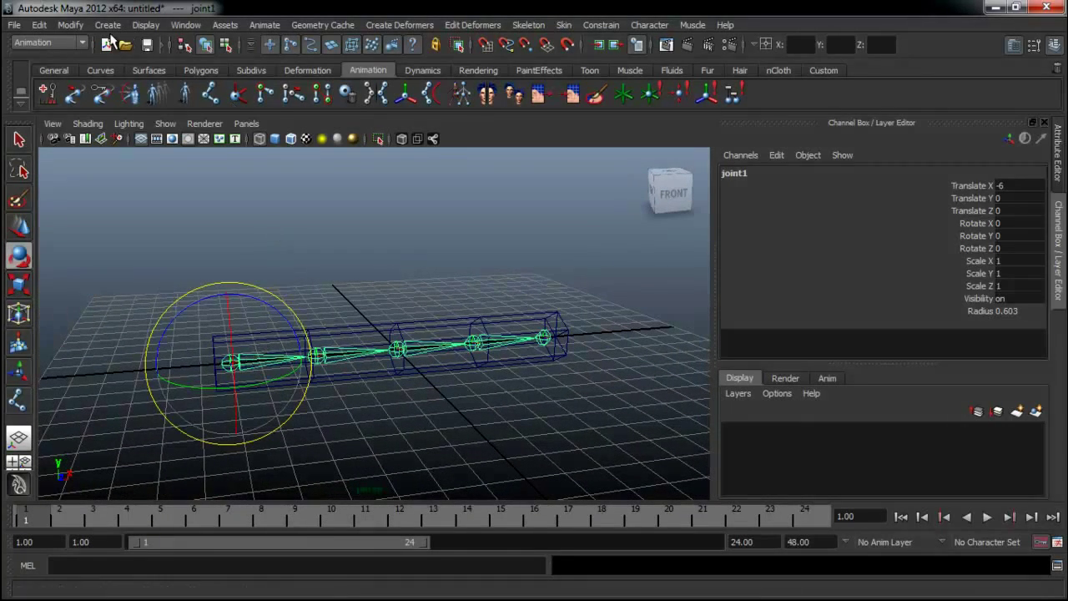
left_click(43, 25)
left_click(126, 308)
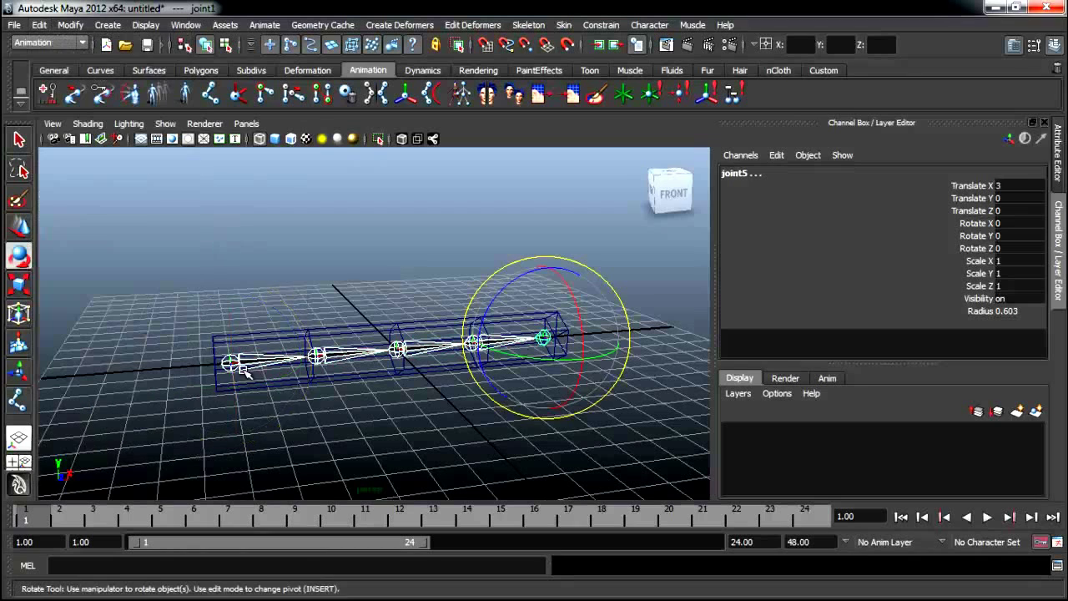
mouse_move(544, 360)
left_mouse_down()
mouse_move(578, 351)
mouse_move(561, 355)
left_mouse_up()
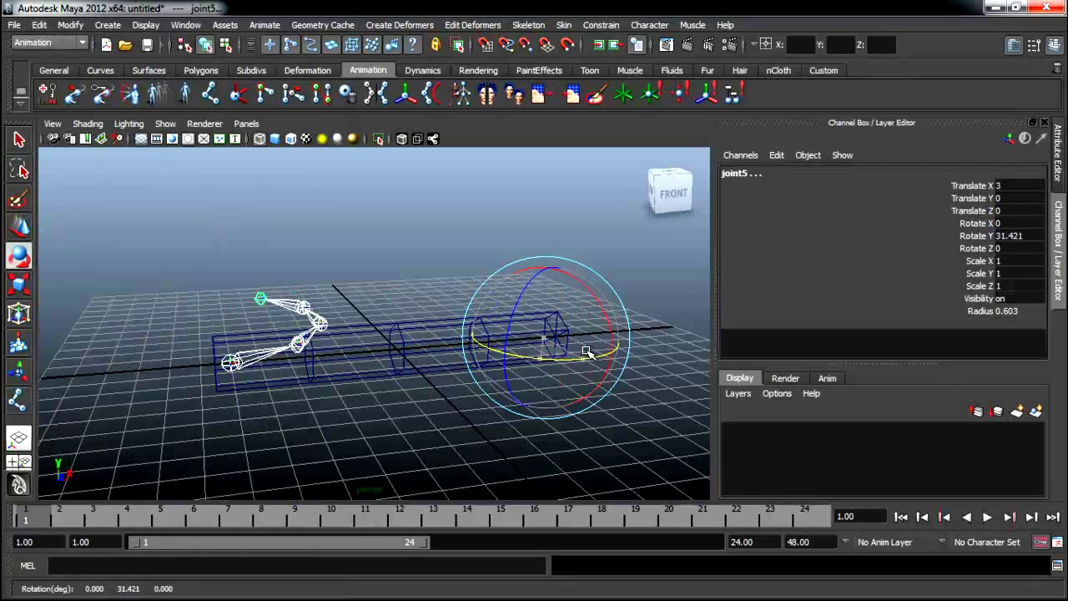
key("ctrl+z")
key("ctrl+z")
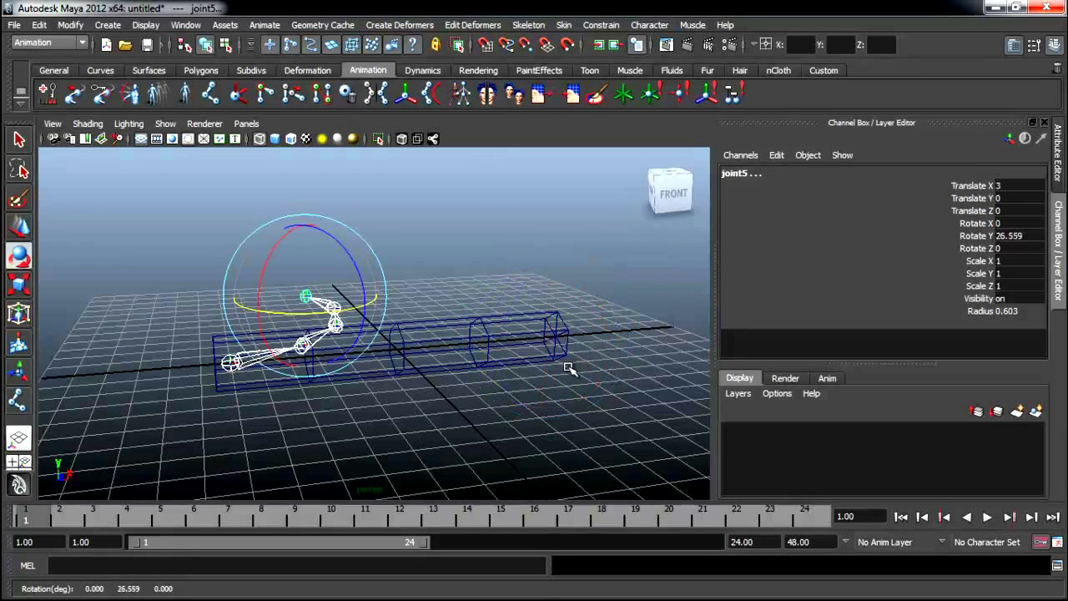
key("ctrl+z")
key("ctrl+z")
left_click_drag(422, 429, 537, 430, "alt")
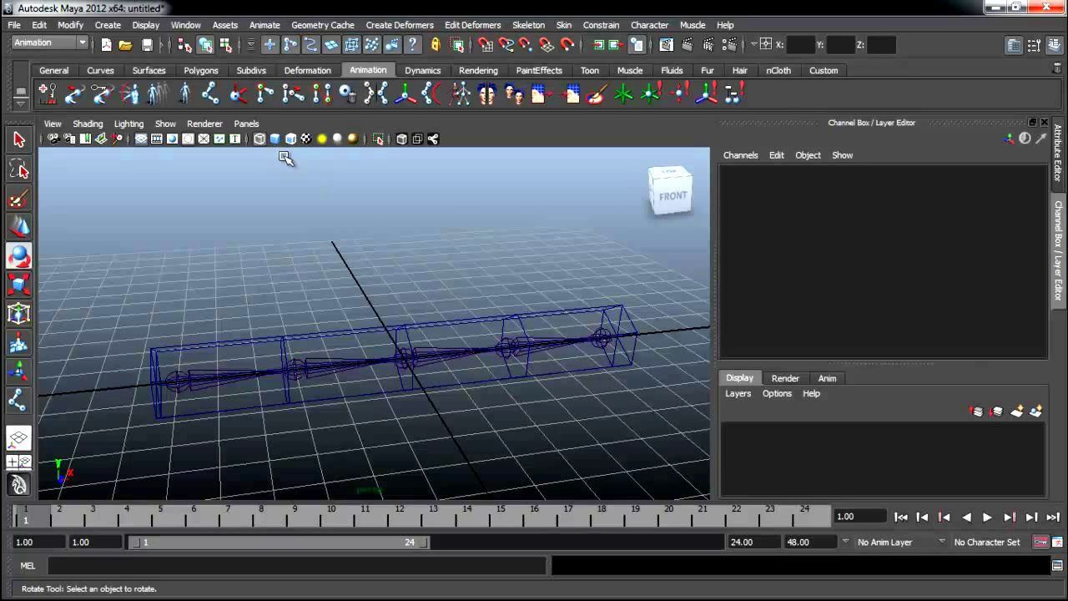
Create an enlarged NURBS circle and freeze its transformations.
left_click(98, 70)
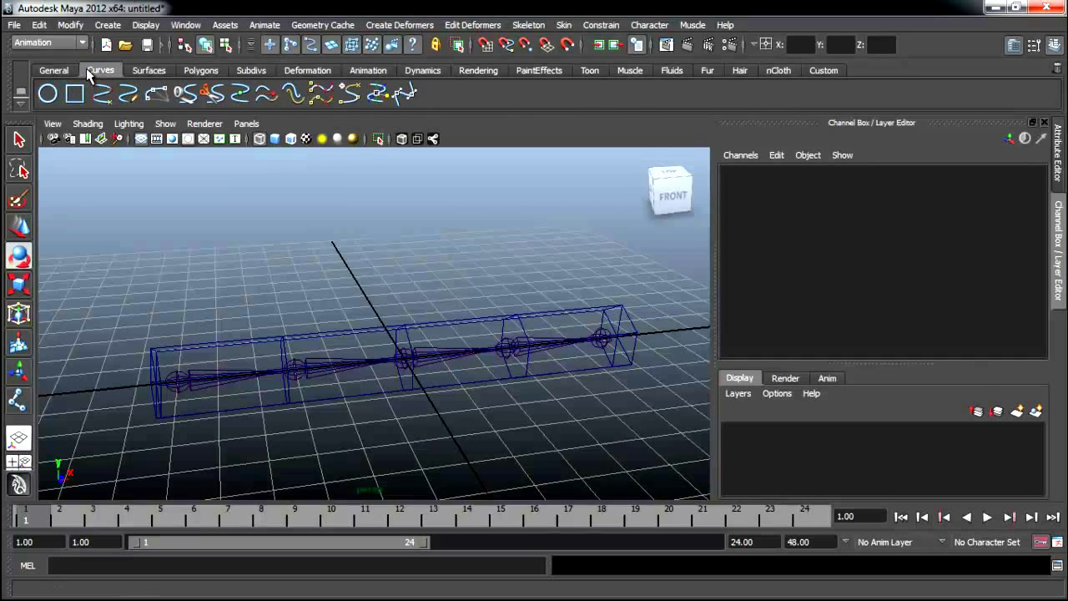
left_click(50, 96)
key("r")
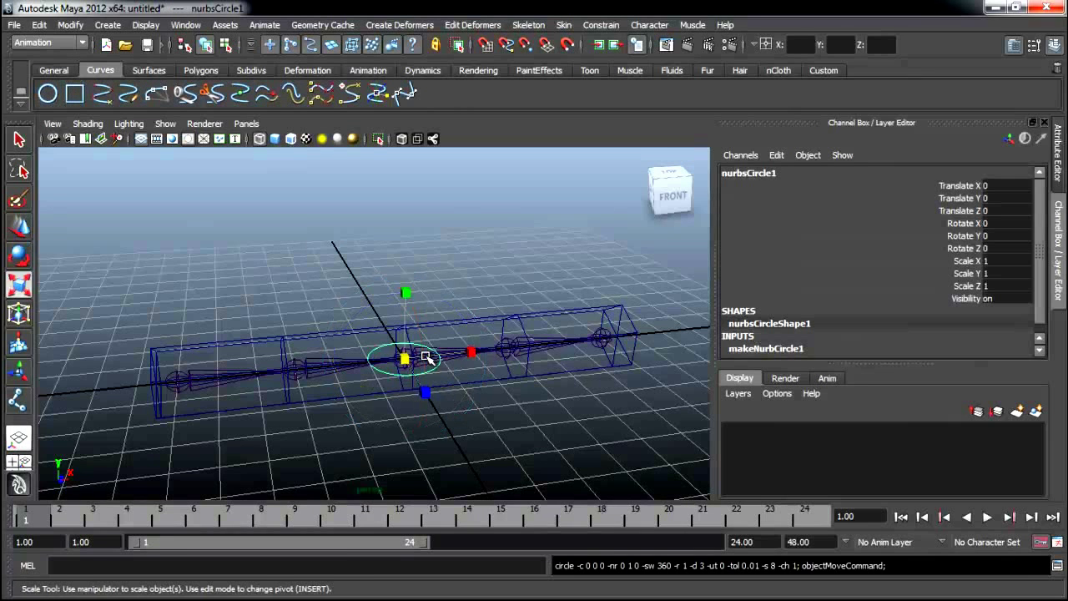
left_click_drag(405, 359, 657, 356)
key("w")
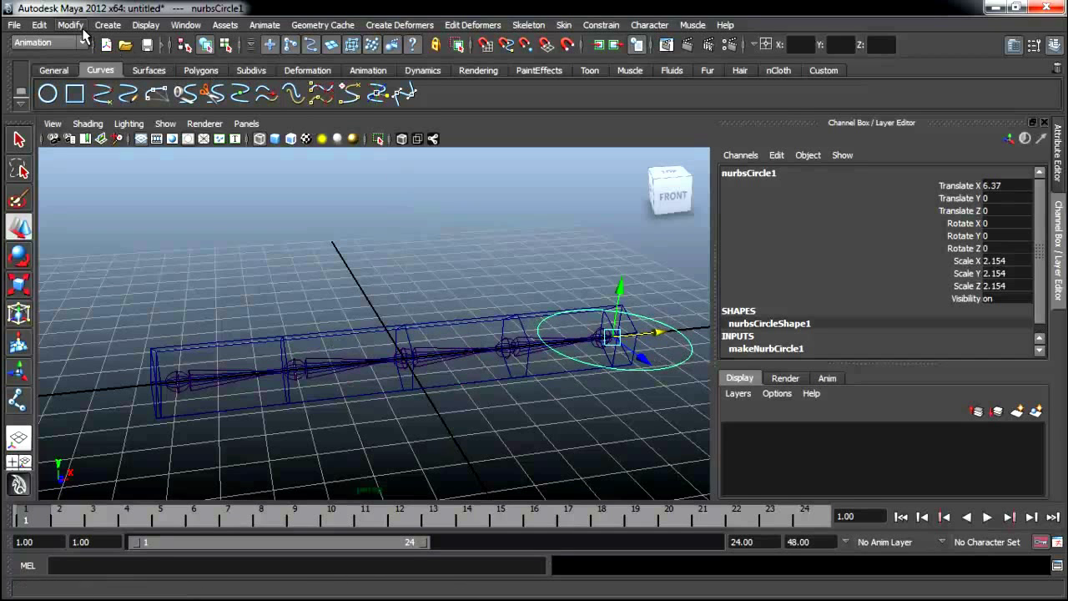
left_click(71, 25)
left_click(106, 77)
left_click(458, 289)
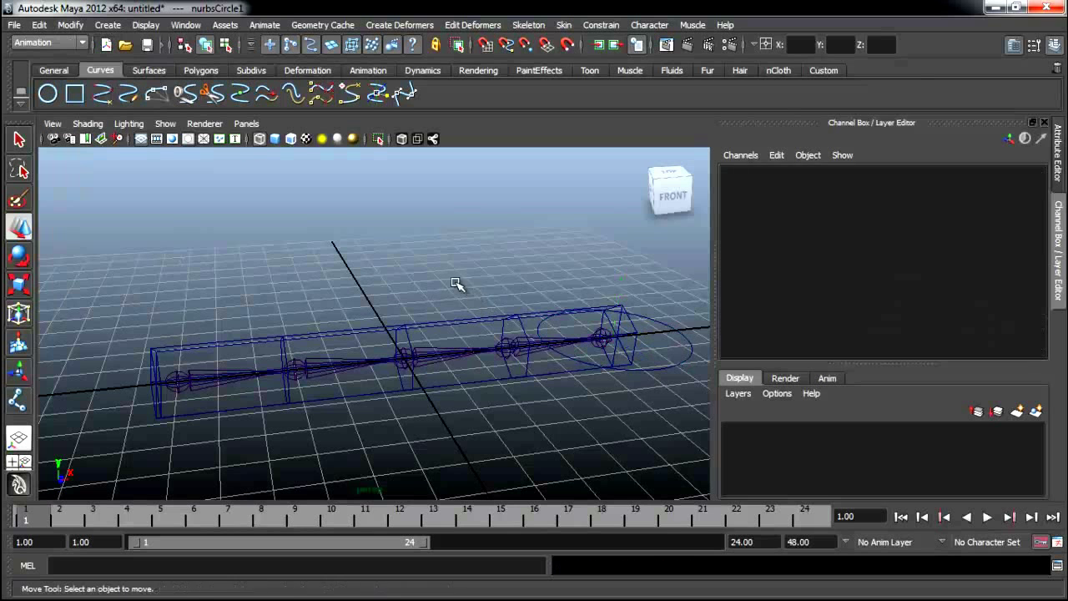
Add nurbsCircle2 scaled about 2.6 times, raise it above the tube, and freeze its transformations.
left_click(48, 96)
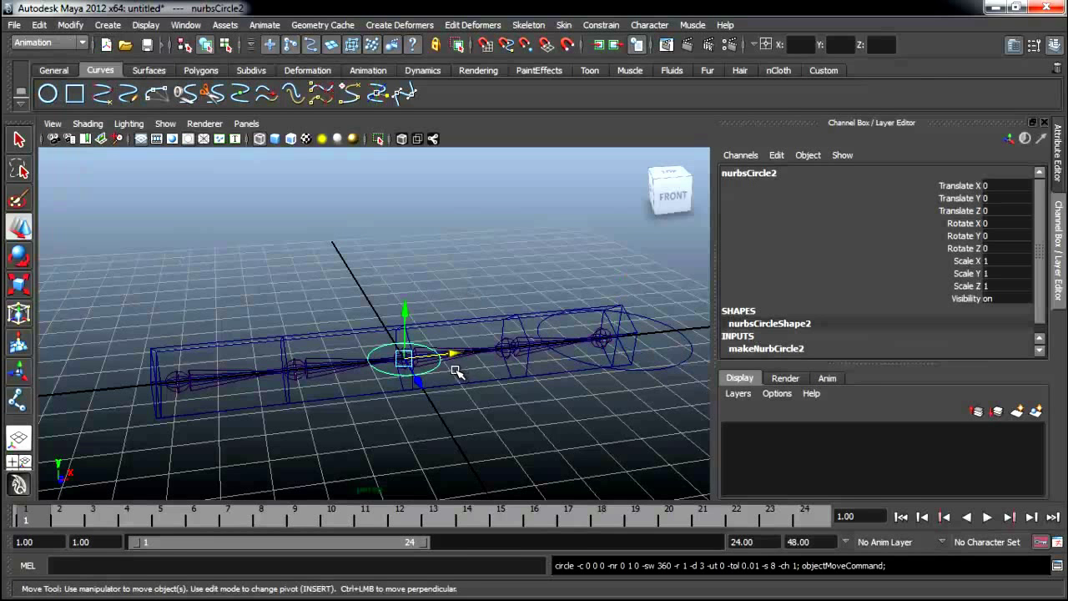
key("r")
left_click_drag(409, 360, 500, 352)
key("w")
mouse_move(406, 321)
left_mouse_down()
mouse_move(405, 238)
mouse_move(382, 214)
mouse_move(383, 191)
mouse_move(406, 285)
mouse_move(507, 353)
mouse_move(383, 328)
left_mouse_up()
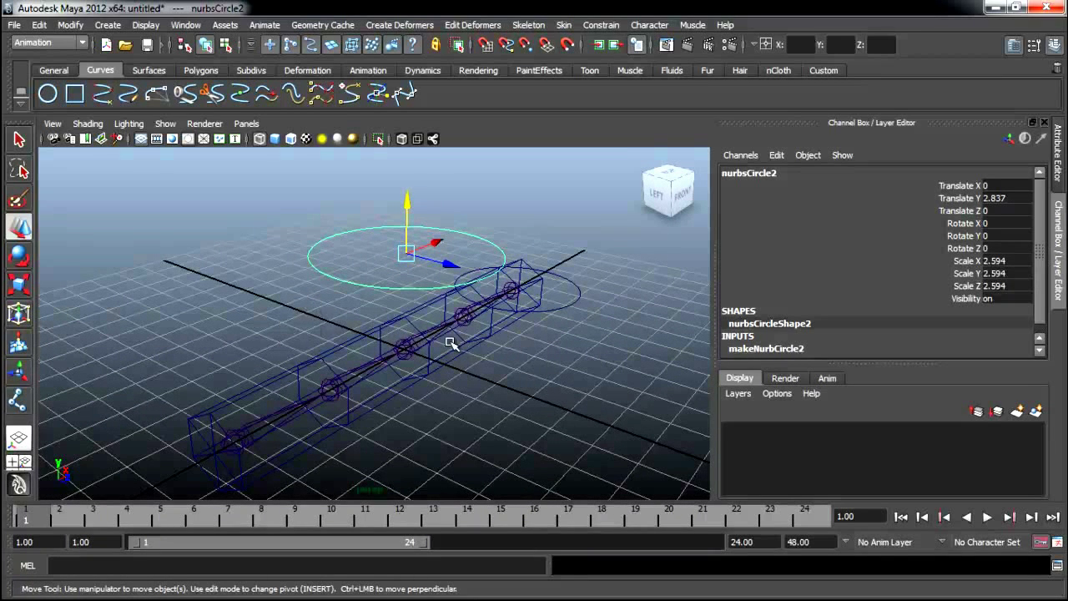
left_click_drag(382, 257, 344, 291, "alt")
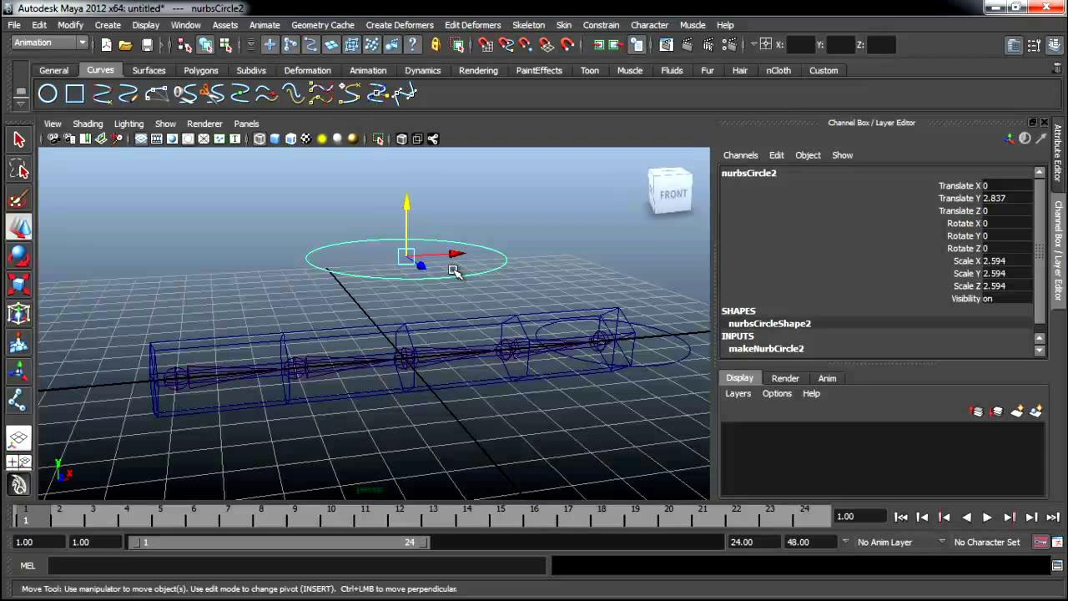
mouse_move(472, 326)
left_mouse_down("alt")
mouse_move(510, 378)
mouse_move(476, 375)
left_mouse_up("alt")
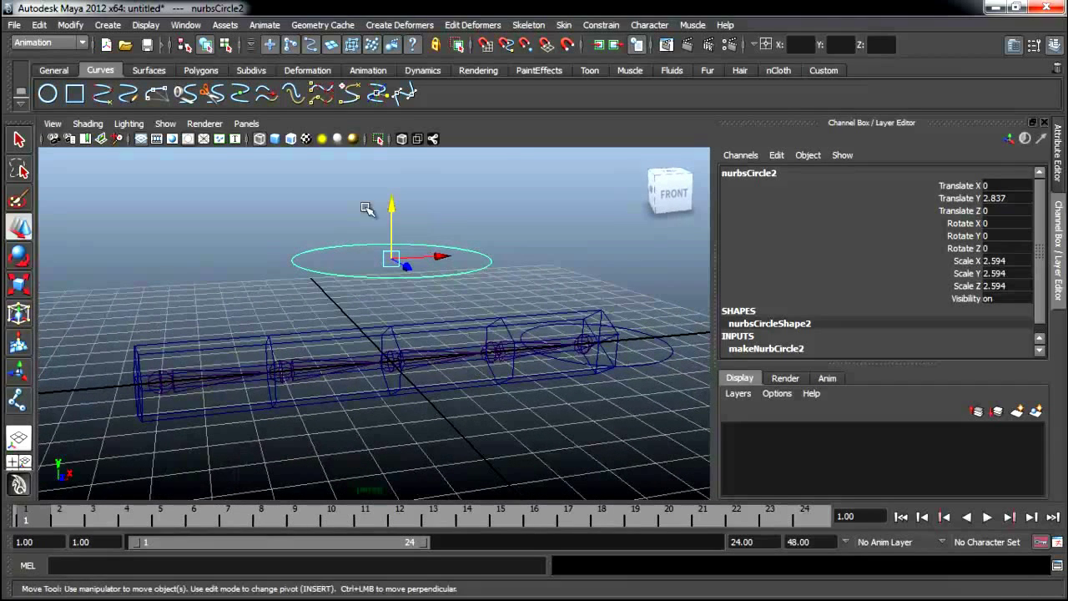
left_click(82, 25)
left_click(117, 80)
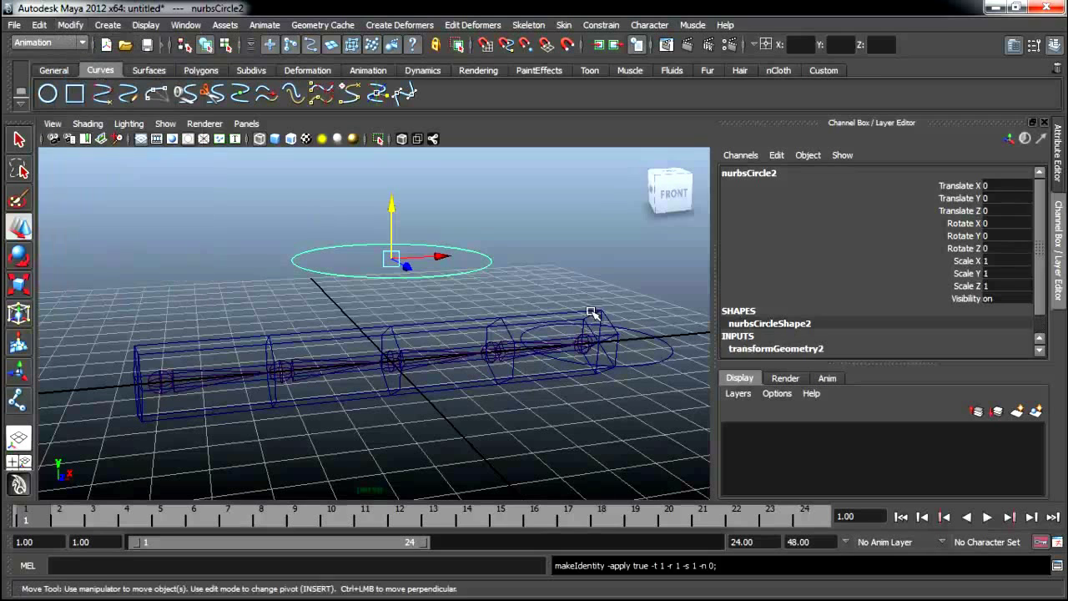
left_click(579, 290)
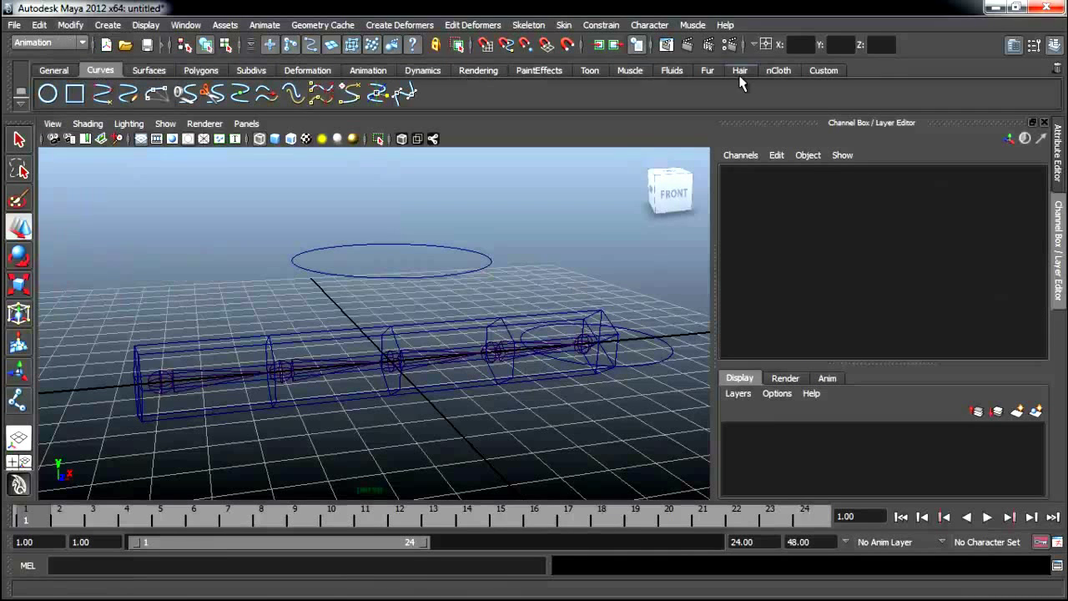
Reset the IK Handle Tool settings and choose the ikRPsolver solver.
left_click(367, 72)
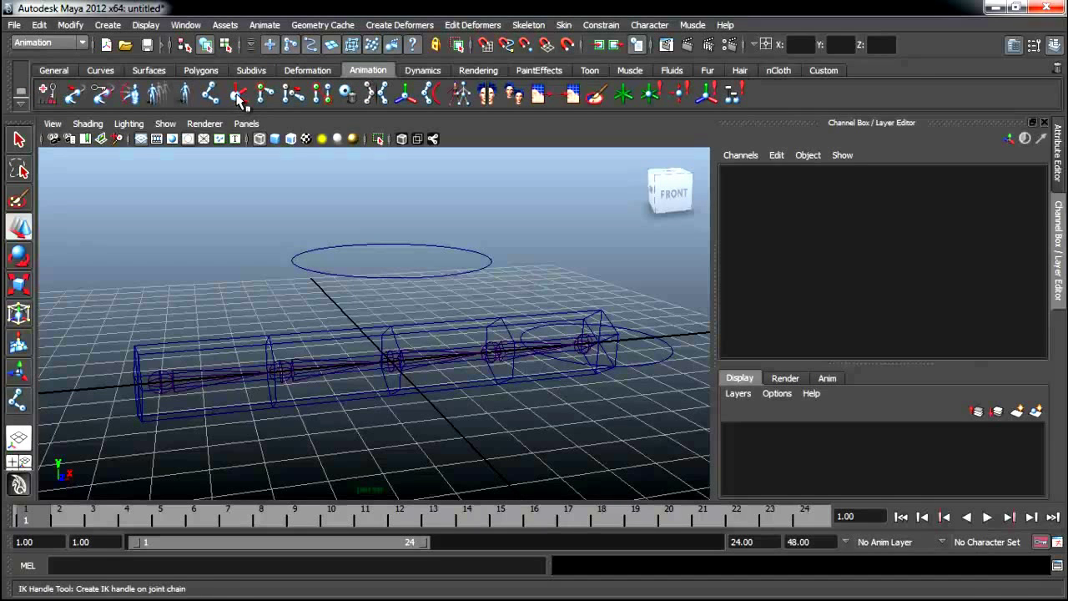
double_click(238, 97)
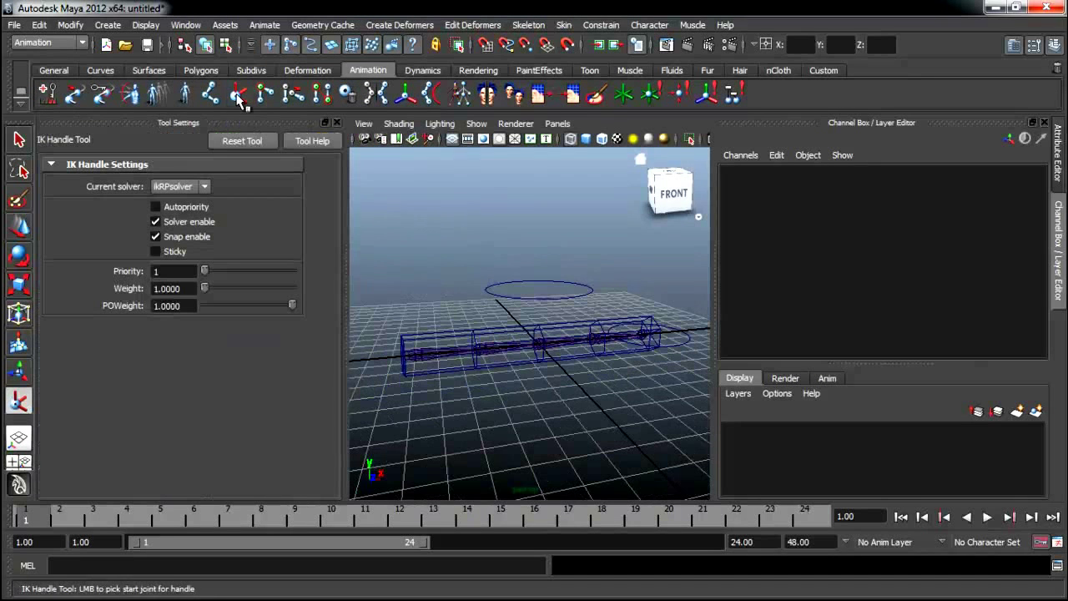
left_click(236, 148)
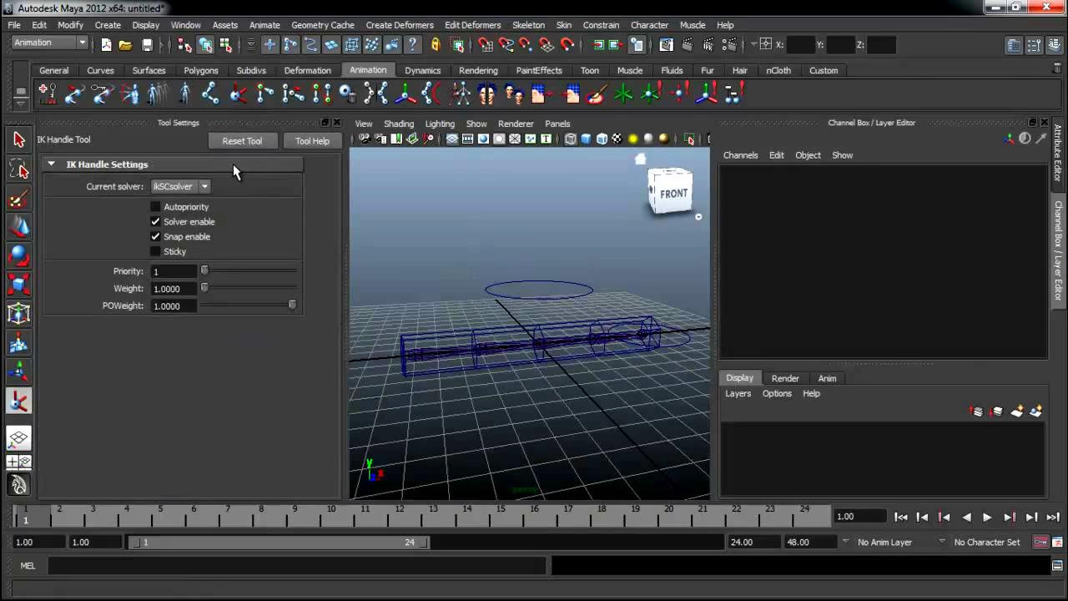
left_click(204, 187)
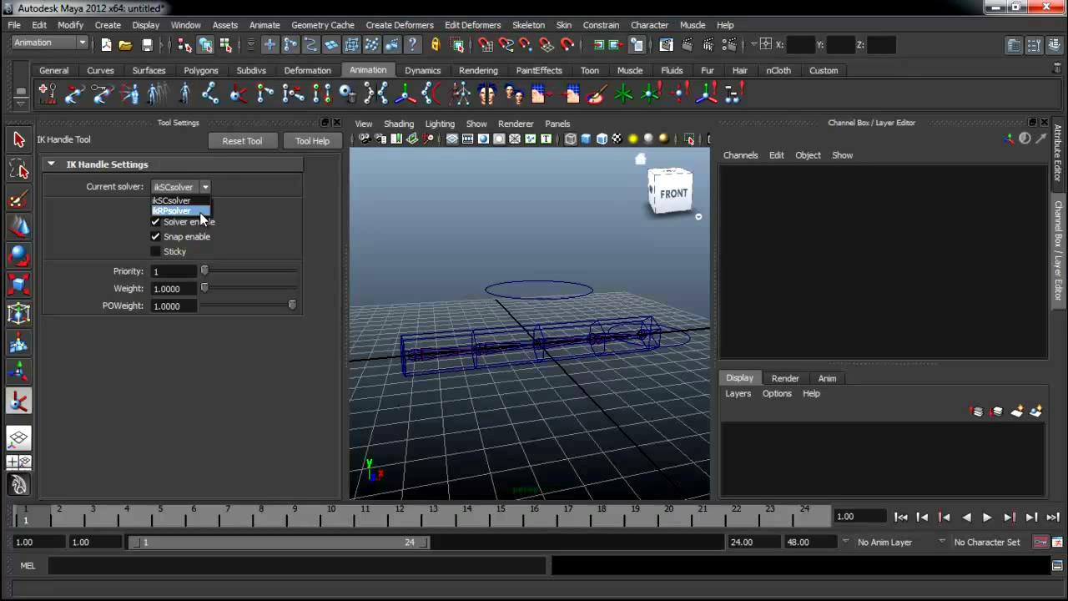
left_click(201, 212)
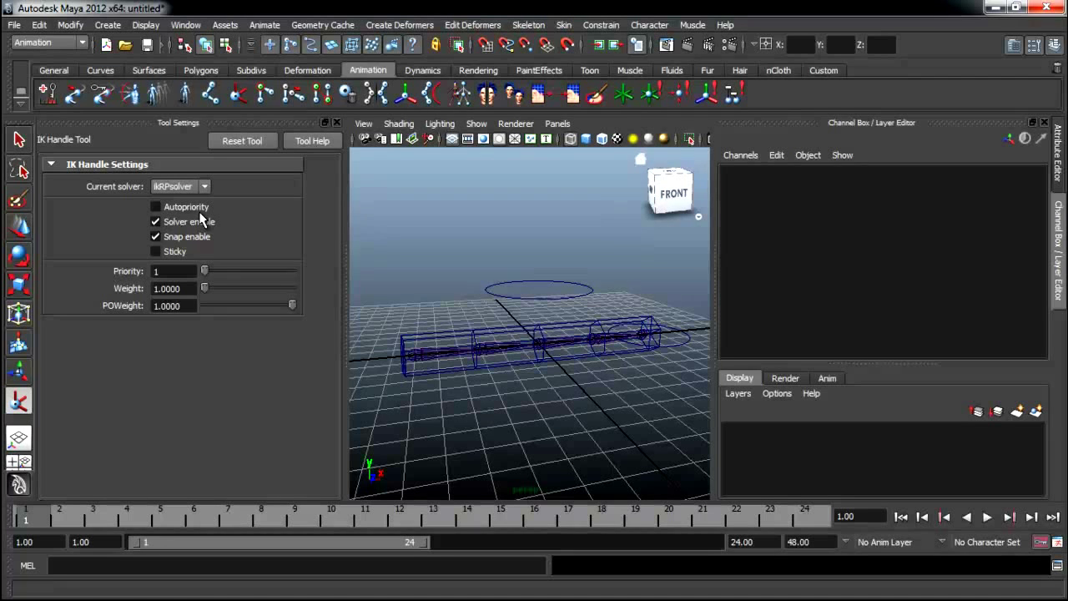
mouse_move(576, 383)
left_mouse_down("alt")
mouse_move(553, 403)
mouse_move(564, 400)
left_mouse_up("alt")
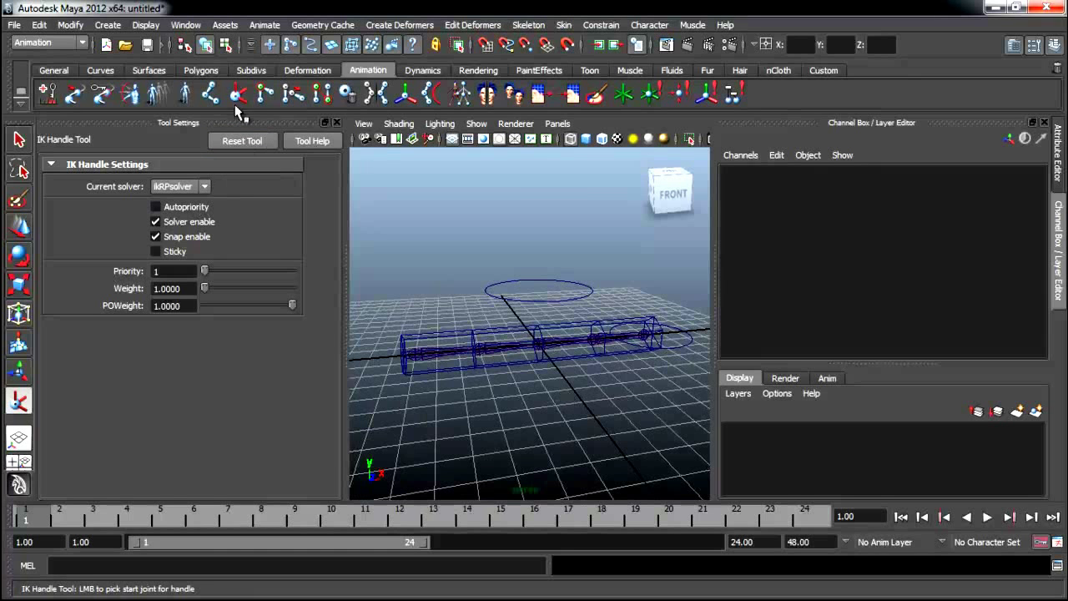
Create an IK handle from joint1 to the end joint, then undo it.
left_click_drag(421, 318, 455, 385, "alt")
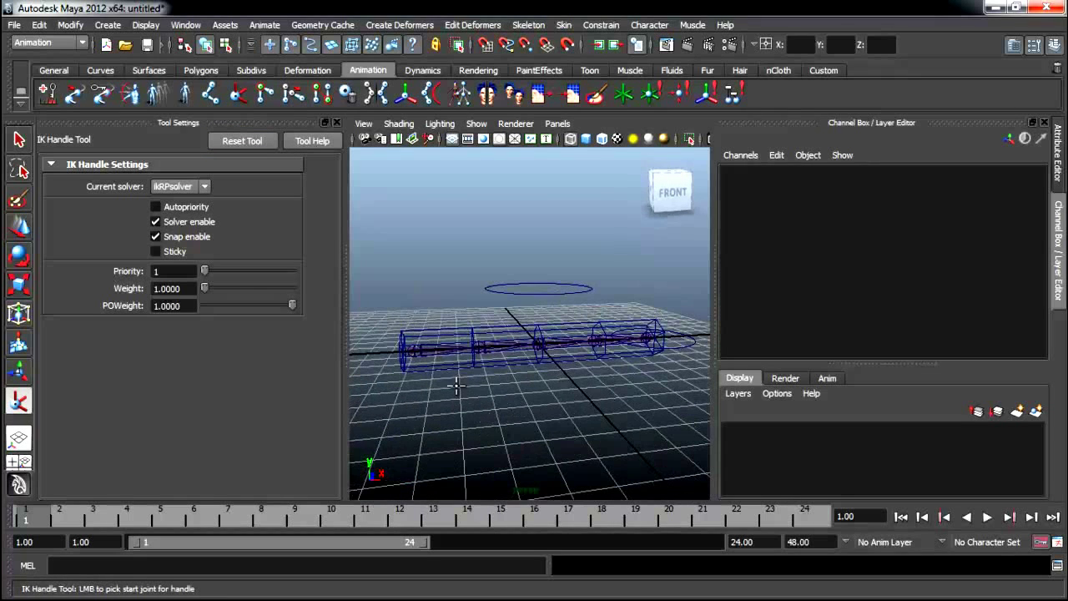
left_click(413, 348)
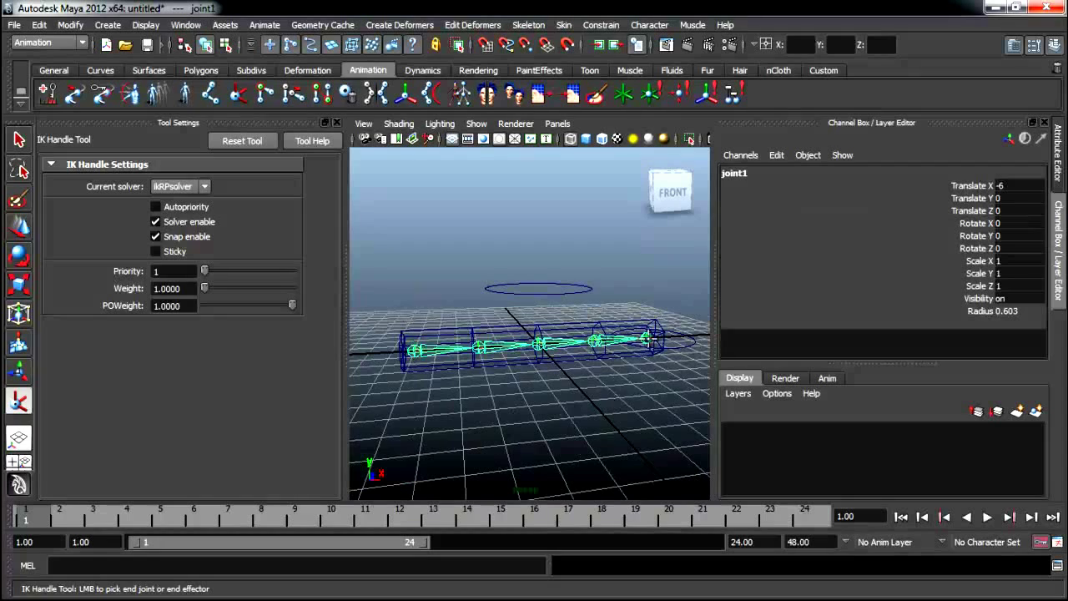
left_click(646, 338)
mouse_move(629, 405)
left_mouse_down("alt")
mouse_move(559, 420)
mouse_move(543, 410)
mouse_move(565, 405)
mouse_move(445, 388)
left_mouse_up("alt")
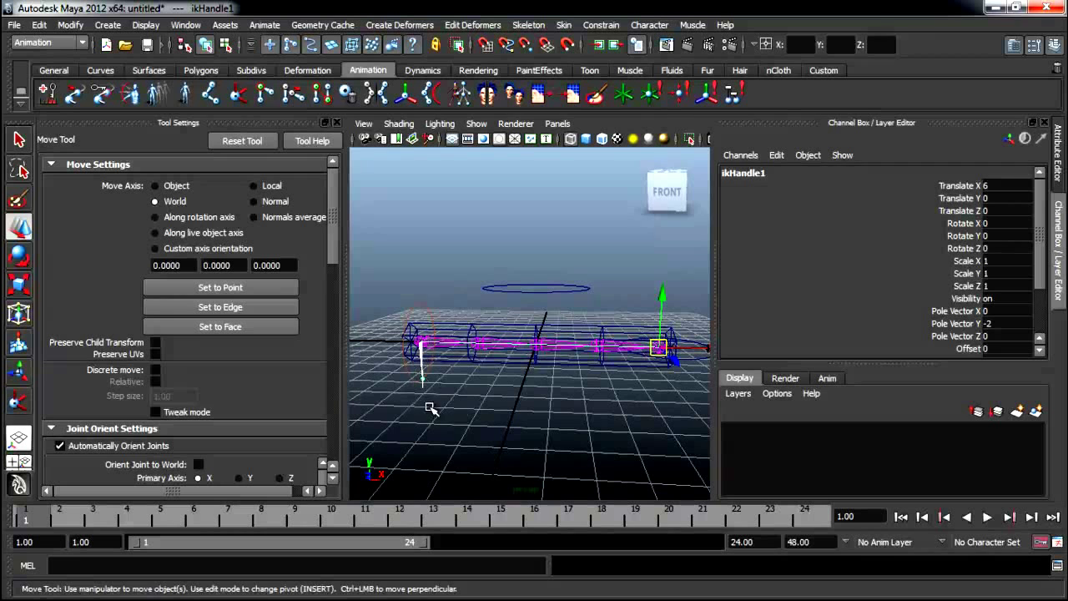
mouse_move(440, 396)
left_mouse_down("alt")
mouse_move(477, 405)
mouse_move(460, 398)
left_mouse_up("alt")
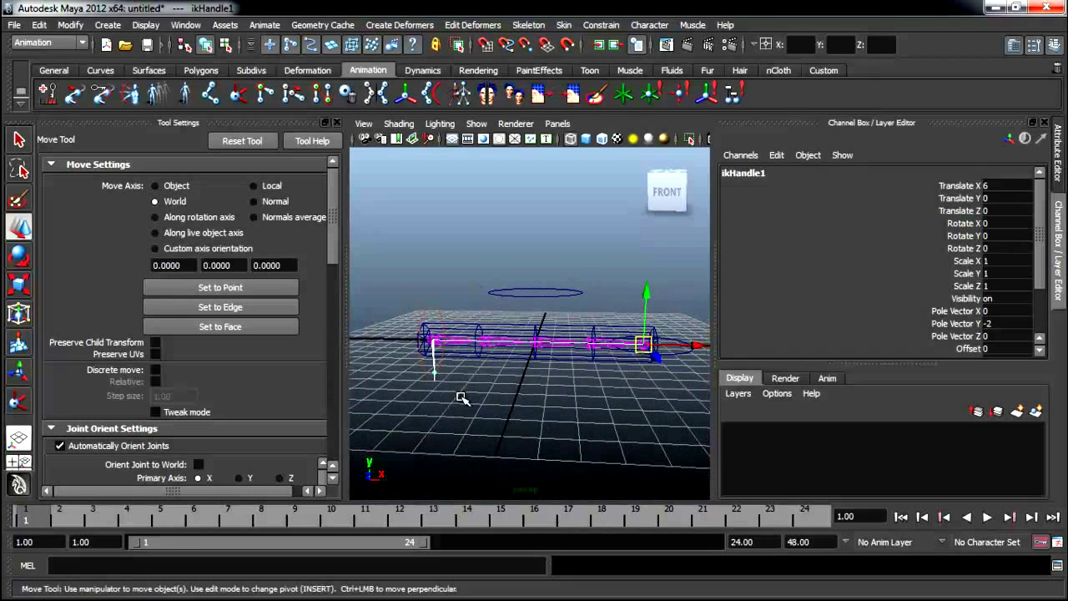
key("ctrl+z")
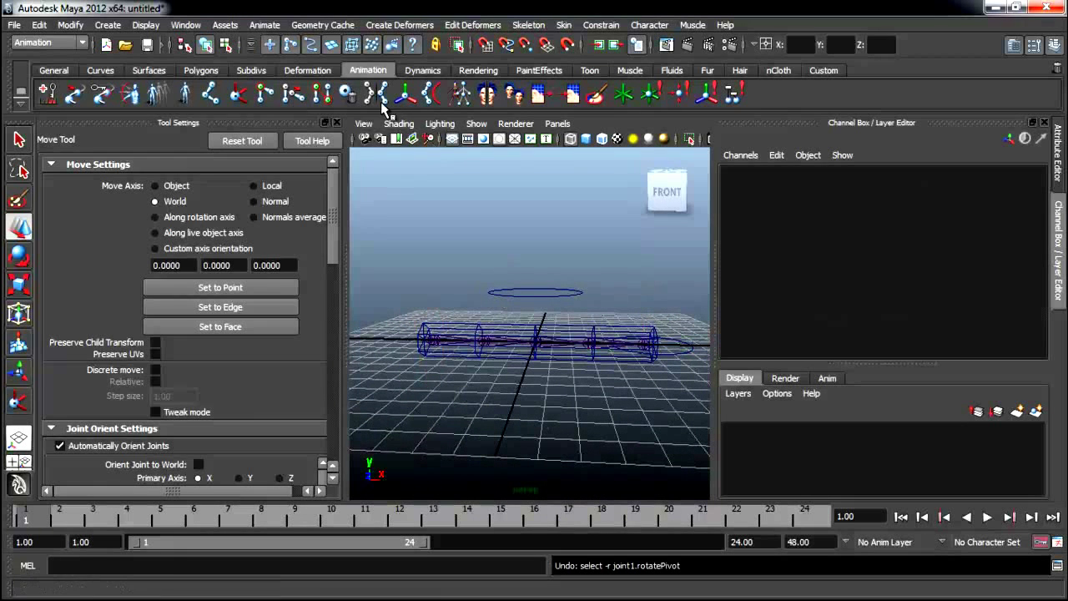
Switch the solver to ikSCsolver and create ikHandle1 from joint1 to the end joint.
left_click(237, 93)
left_click(199, 186)
left_click(192, 201)
left_click(425, 337)
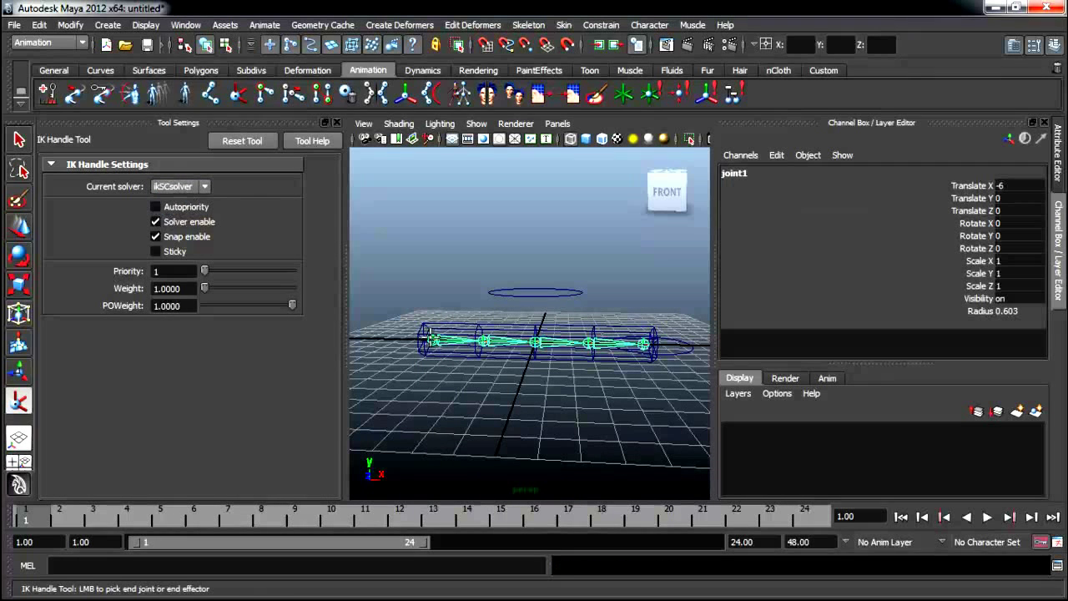
left_click(647, 342)
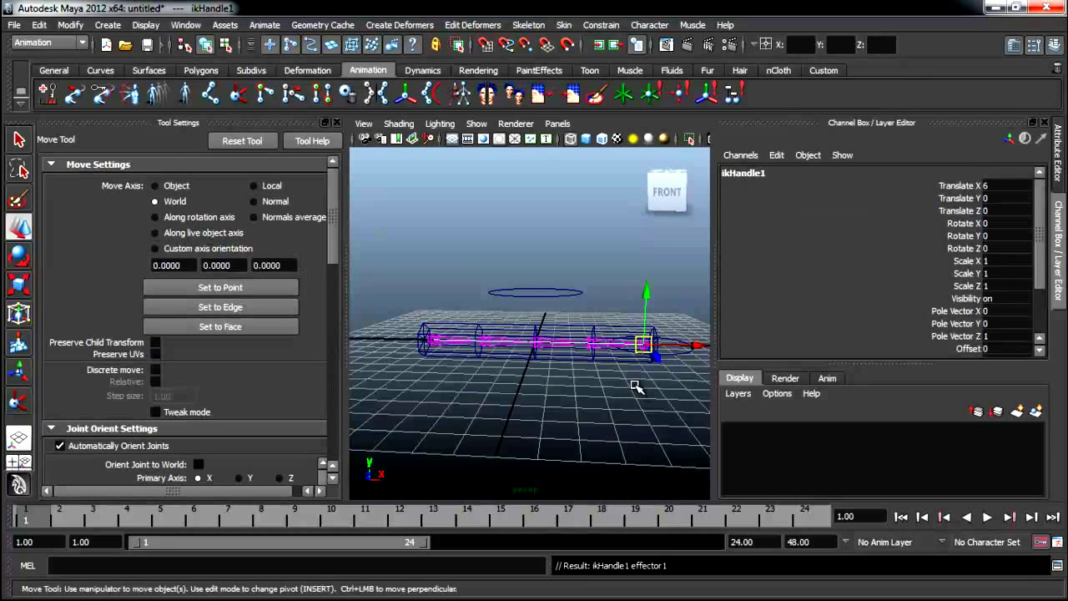
Test-bend the chain by moving ikHandle1, then undo so the chain lies straight.
mouse_move(699, 344)
left_mouse_down()
mouse_move(625, 350)
mouse_move(664, 365)
left_mouse_up()
left_click(671, 355)
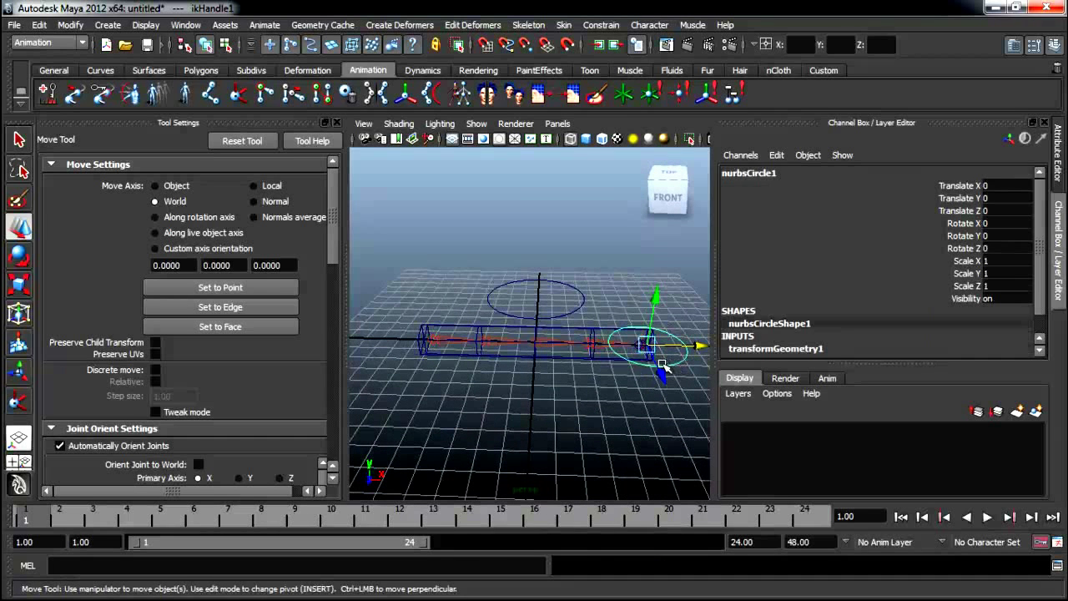
left_click(605, 380)
key("ctrl+z")
key("ctrl+z")
mouse_move(656, 371)
left_mouse_down()
mouse_move(609, 265)
mouse_move(594, 431)
left_mouse_up()
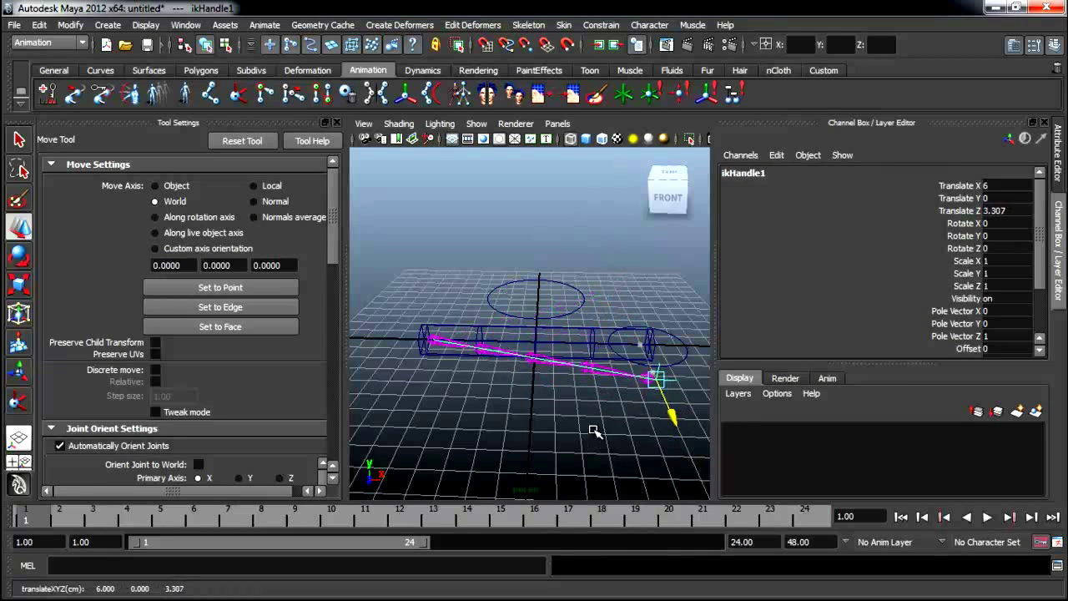
mouse_move(594, 431)
left_mouse_down()
mouse_move(602, 381)
mouse_move(551, 435)
mouse_move(442, 419)
mouse_move(579, 306)
mouse_move(453, 306)
mouse_move(614, 309)
mouse_move(572, 460)
mouse_move(643, 346)
left_mouse_up()
mouse_move(589, 408)
left_mouse_down("alt")
mouse_move(581, 385)
mouse_move(584, 436)
left_mouse_up("alt")
key("ctrl+z")
key("ctrl+z")
mouse_move(567, 392)
left_mouse_down("alt")
mouse_move(487, 375)
mouse_move(463, 386)
mouse_move(538, 391)
left_mouse_up("alt")
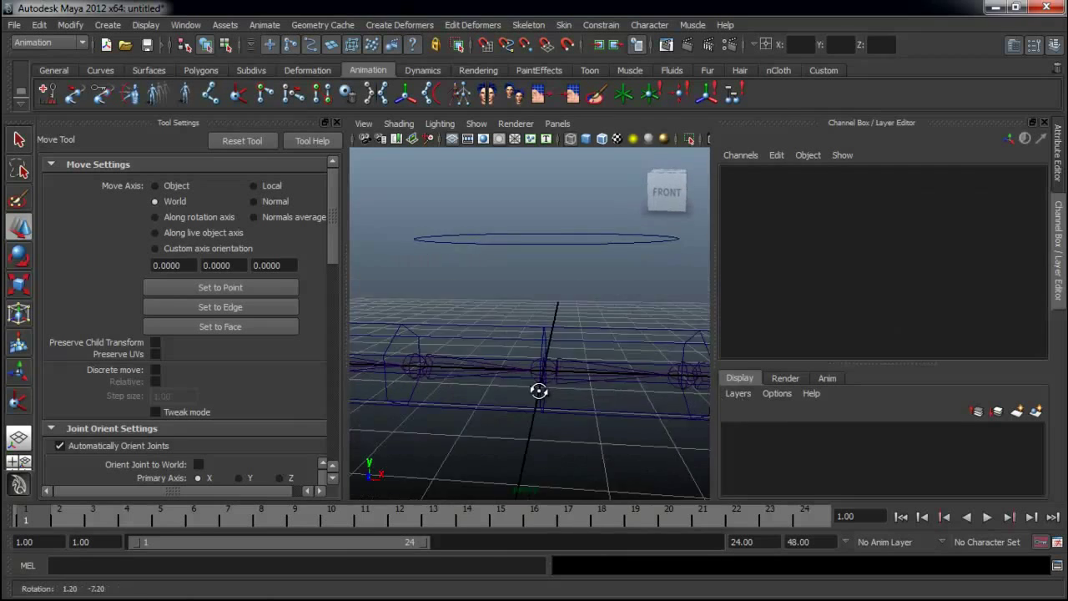
Close the tool settings, maximise the front view, and raise the selected joints slightly.
key("space")
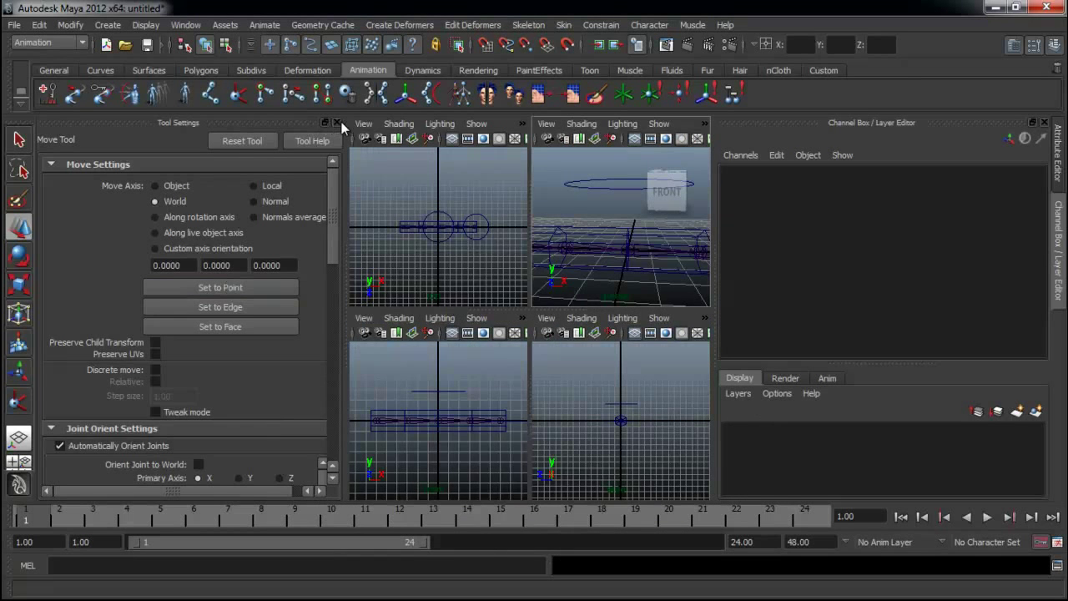
left_click(338, 122)
key("space")
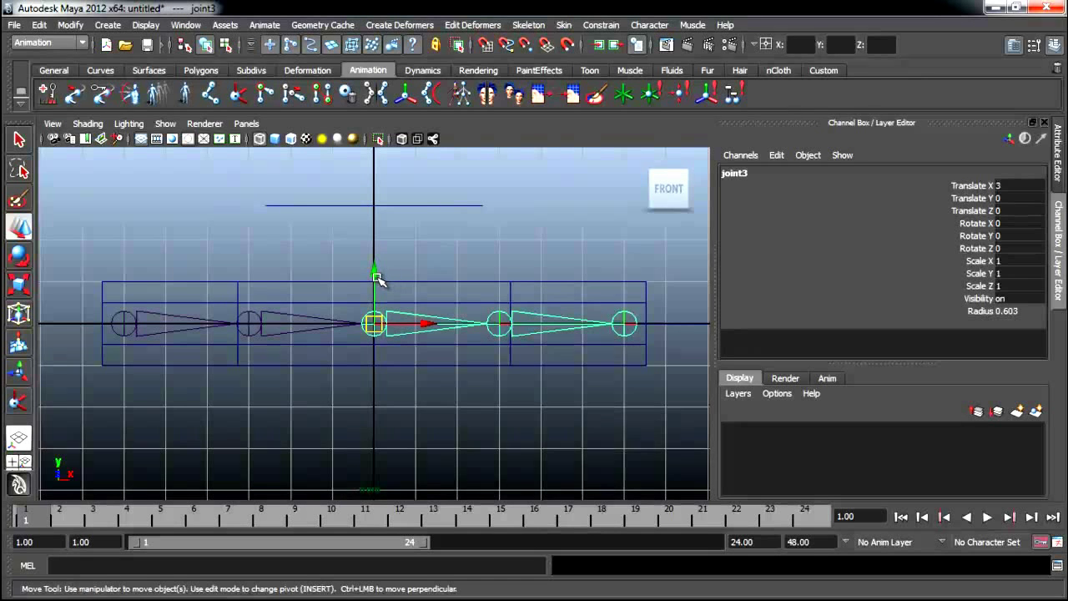
left_click_drag(373, 272, 375, 267)
Nudge joint2 and joint4 up and joint5 down so the chain bows slightly upward.
left_click(247, 317)
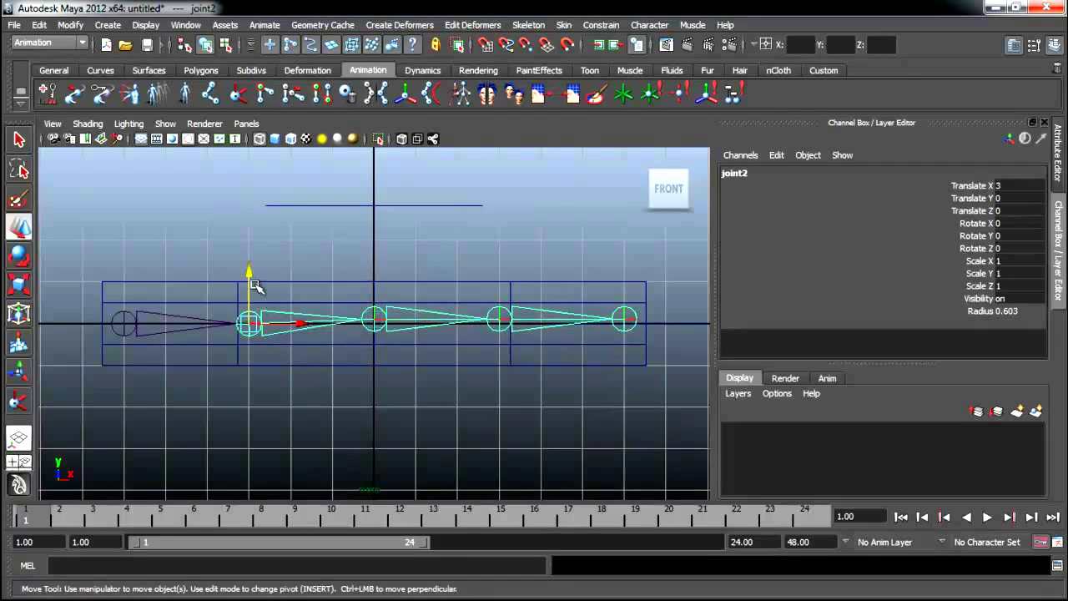
left_click(256, 309)
left_click(248, 320)
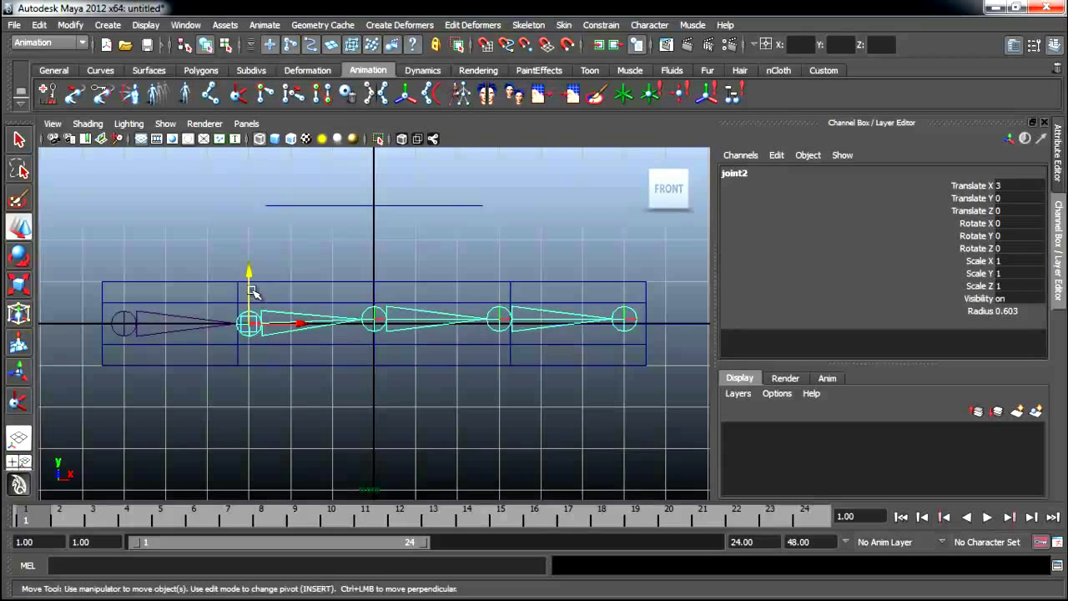
left_click_drag(248, 274, 247, 271)
left_click(501, 310)
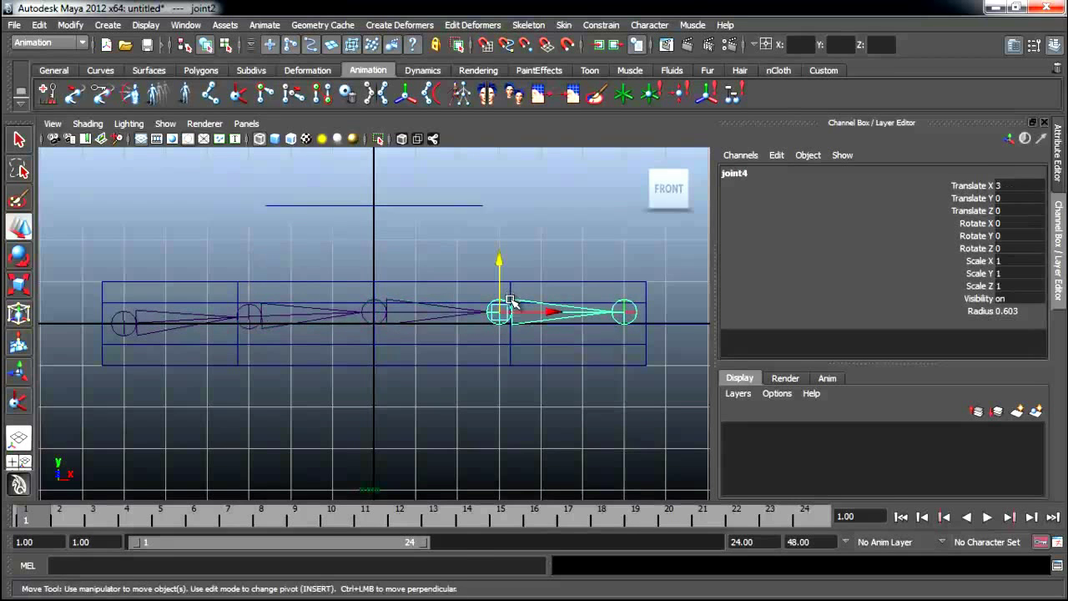
left_click_drag(500, 262, 501, 265)
left_click(624, 315)
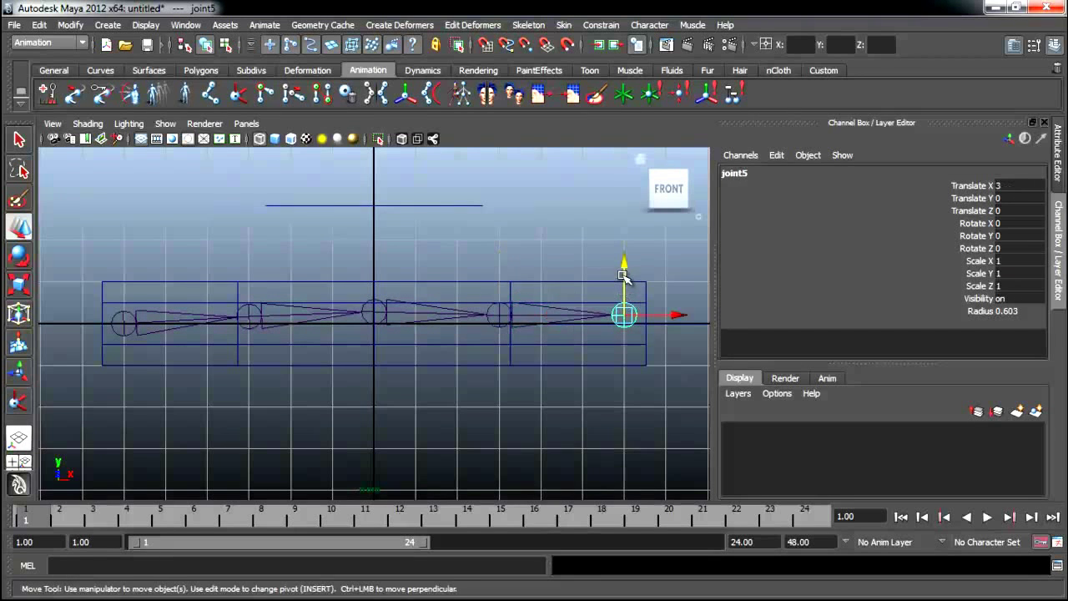
left_click_drag(624, 272, 623, 285)
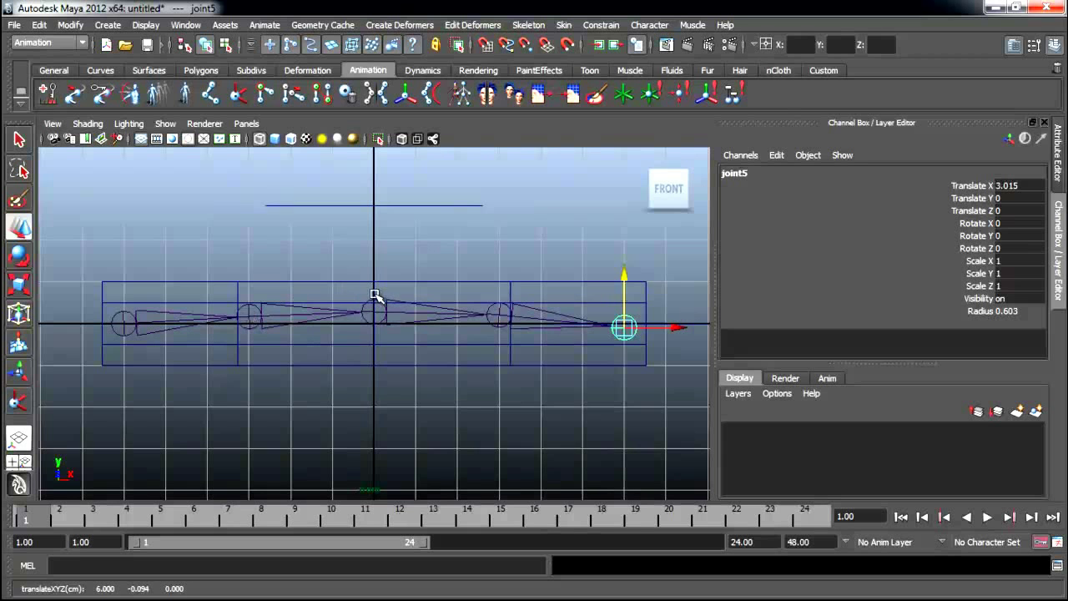
Create an IK handle from the first to the end joint and test-pull it.
left_click(238, 94)
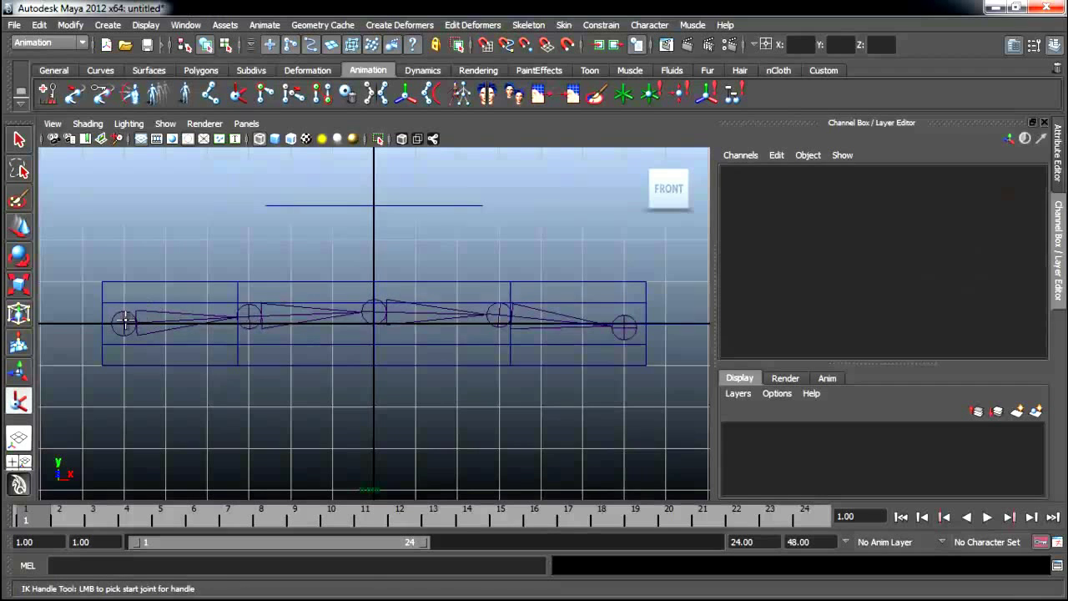
left_click(124, 324)
left_click(628, 324)
mouse_move(622, 327)
left_mouse_down()
mouse_move(572, 326)
mouse_move(615, 331)
left_mouse_up()
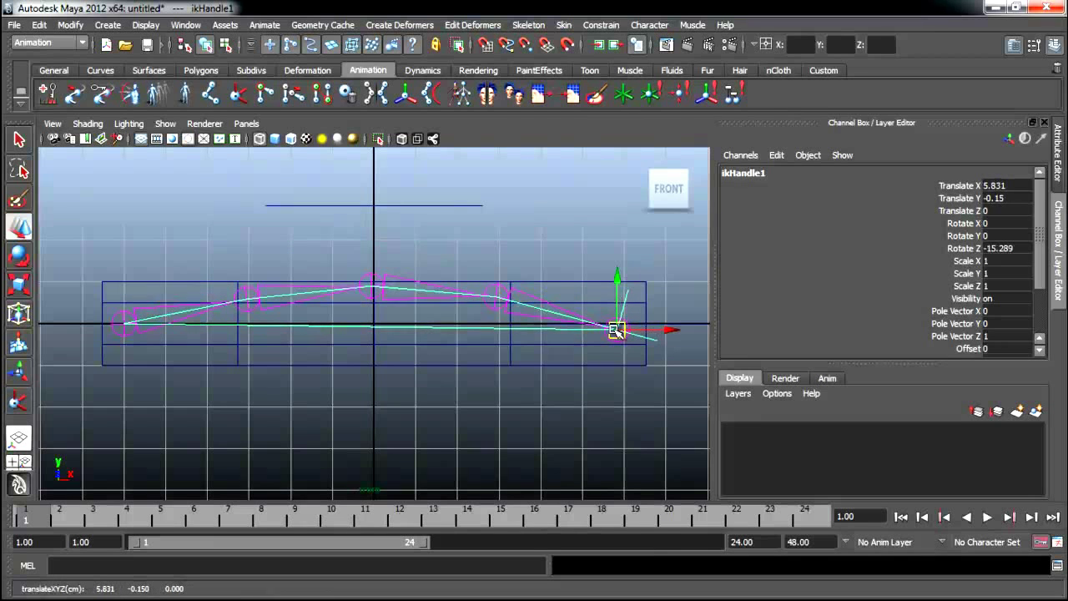
key("q")
left_click(617, 332)
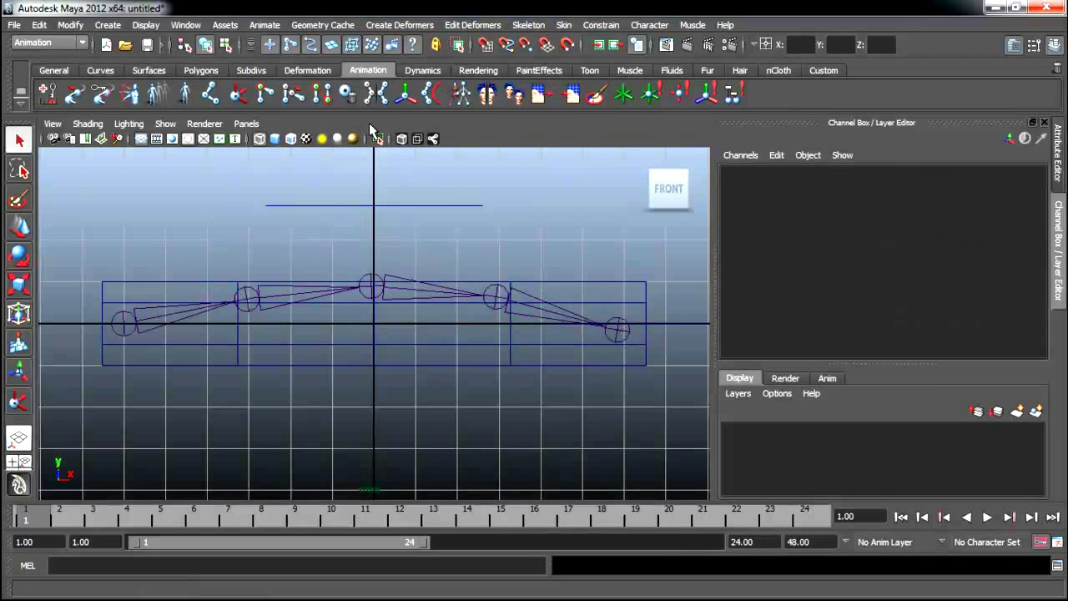
Rebuild ikHandle1, test-bend the chain, undo, and settle the handle at Translate X 6, Y -0.075.
left_click(242, 93)
left_click(125, 322)
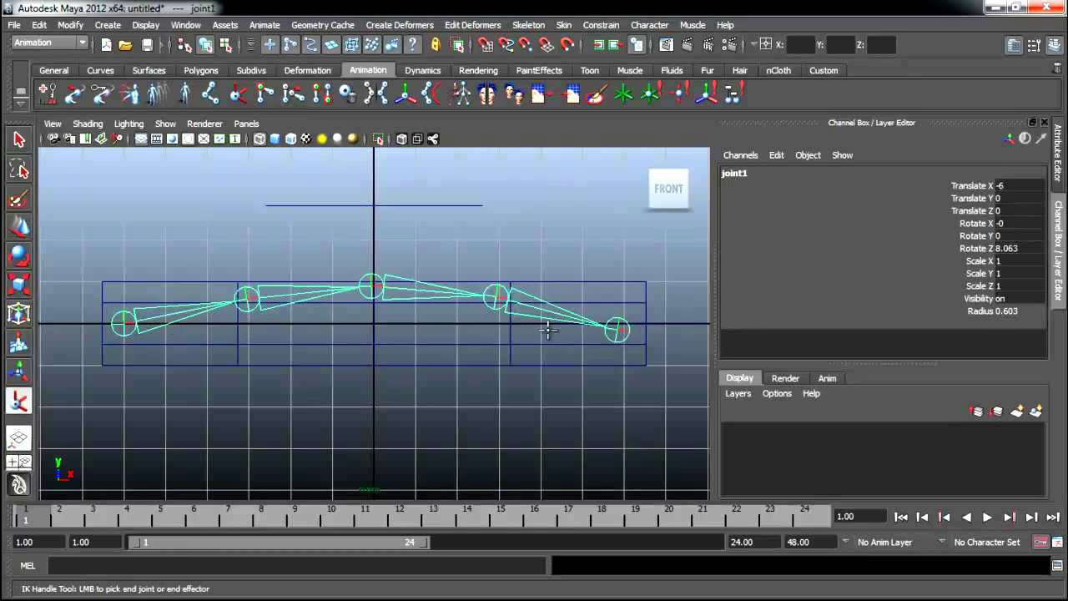
left_click(618, 329)
key("w")
mouse_move(615, 330)
left_mouse_down()
mouse_move(231, 317)
mouse_move(353, 336)
mouse_move(461, 337)
left_mouse_up()
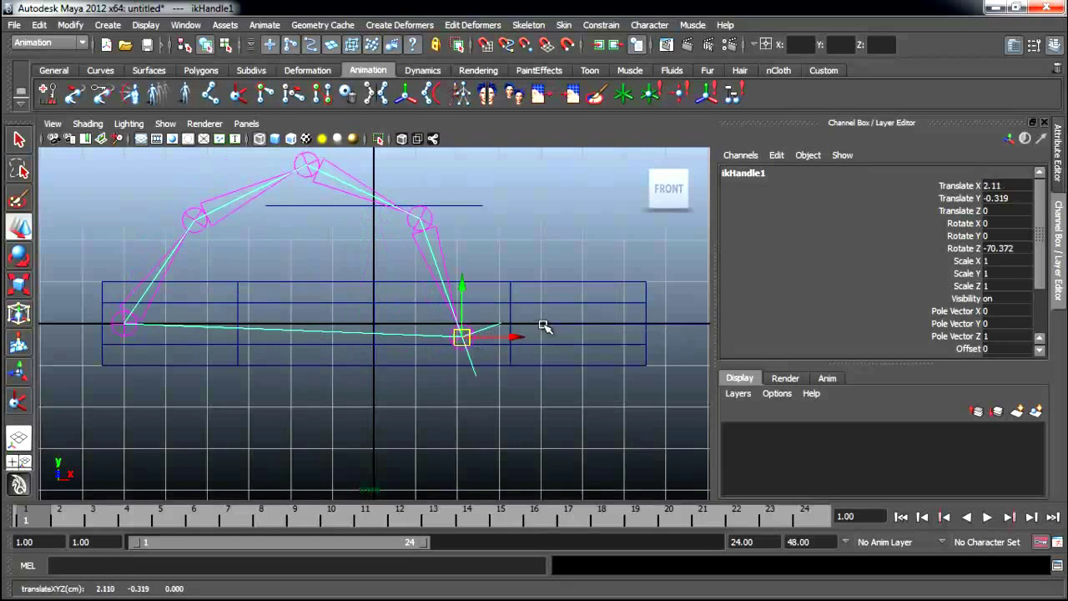
key("ctrl+z")
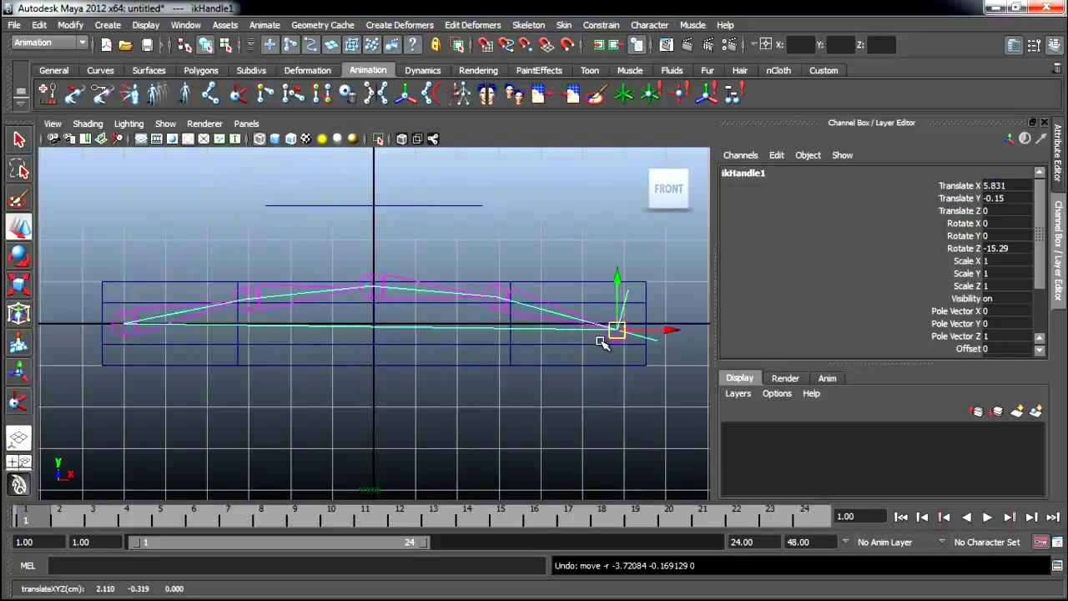
left_click_drag(617, 330, 625, 328)
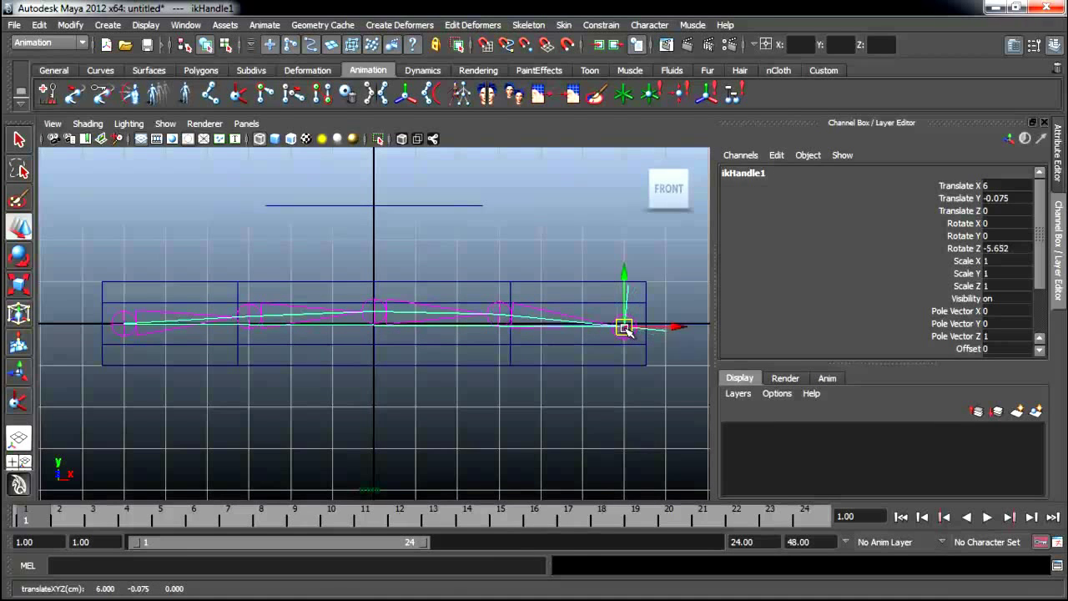
left_click(658, 283)
left_click(624, 326)
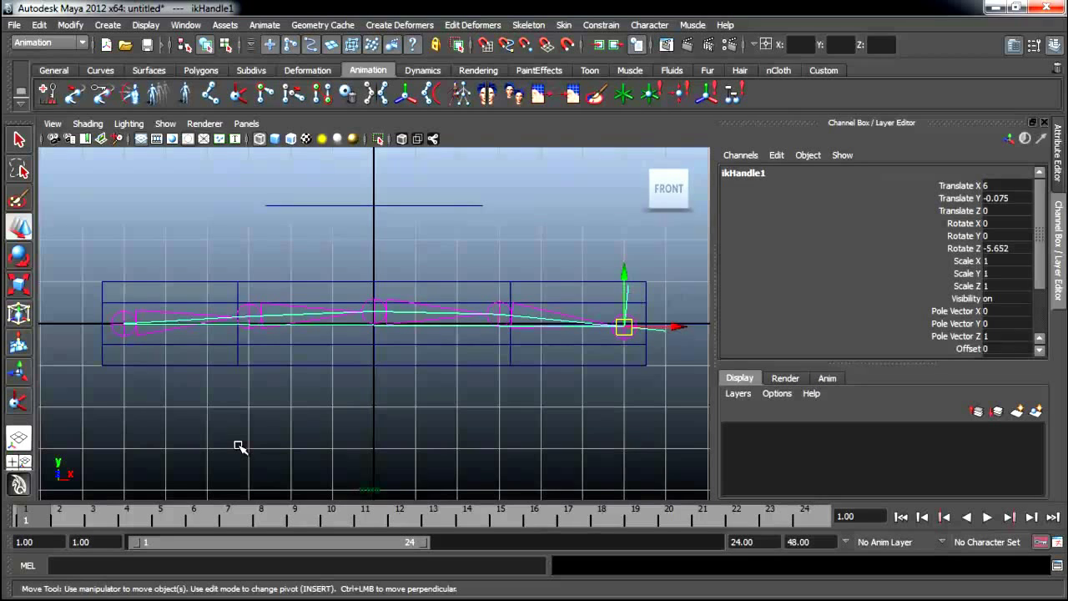
left_click(576, 269)
left_click_drag(421, 187, 472, 225)
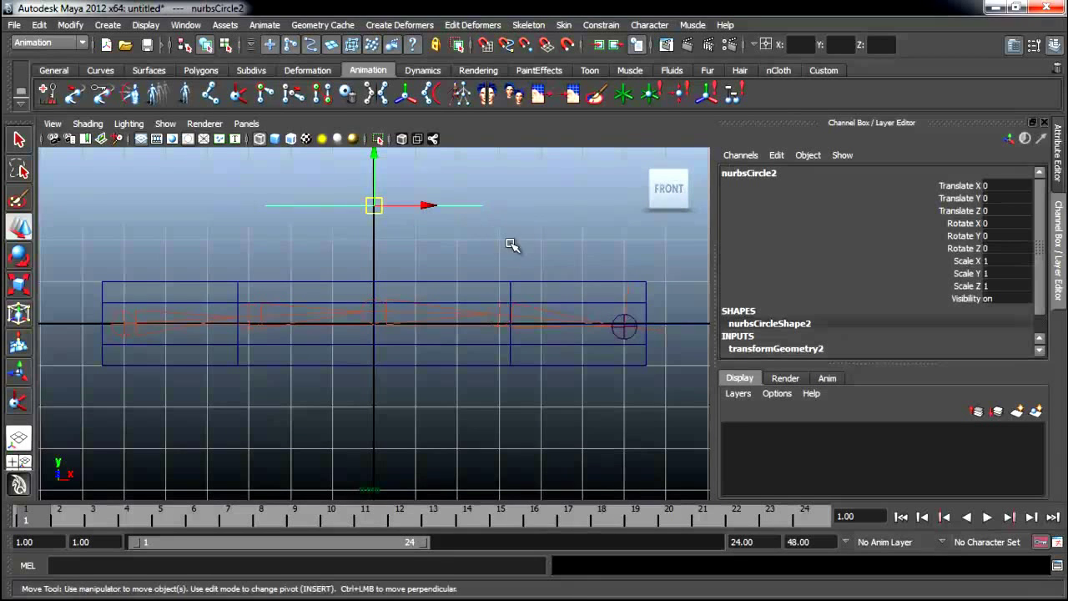
left_click(630, 294)
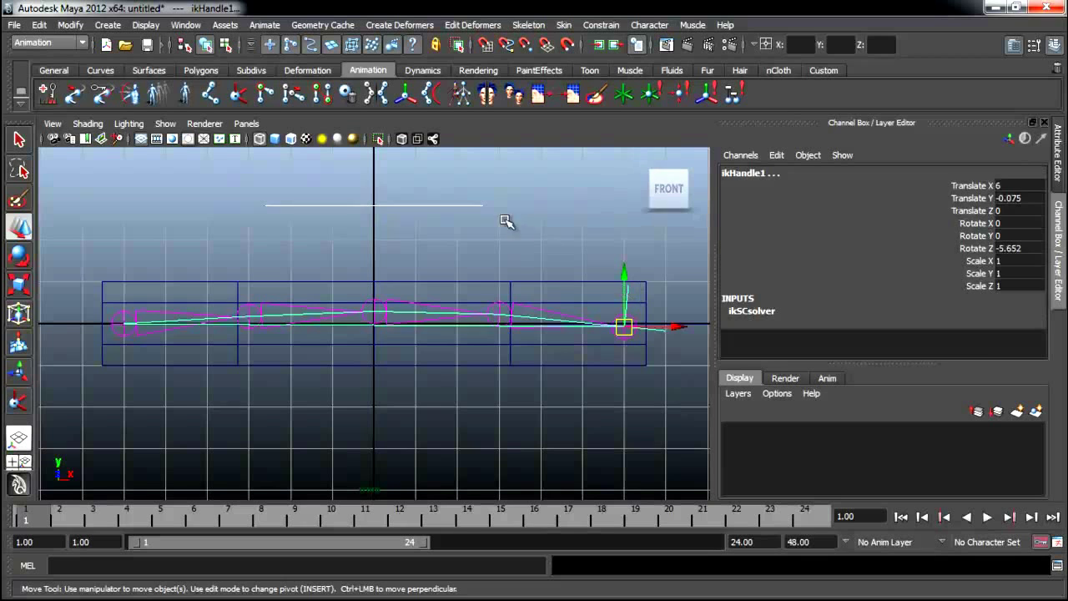
left_click(446, 205)
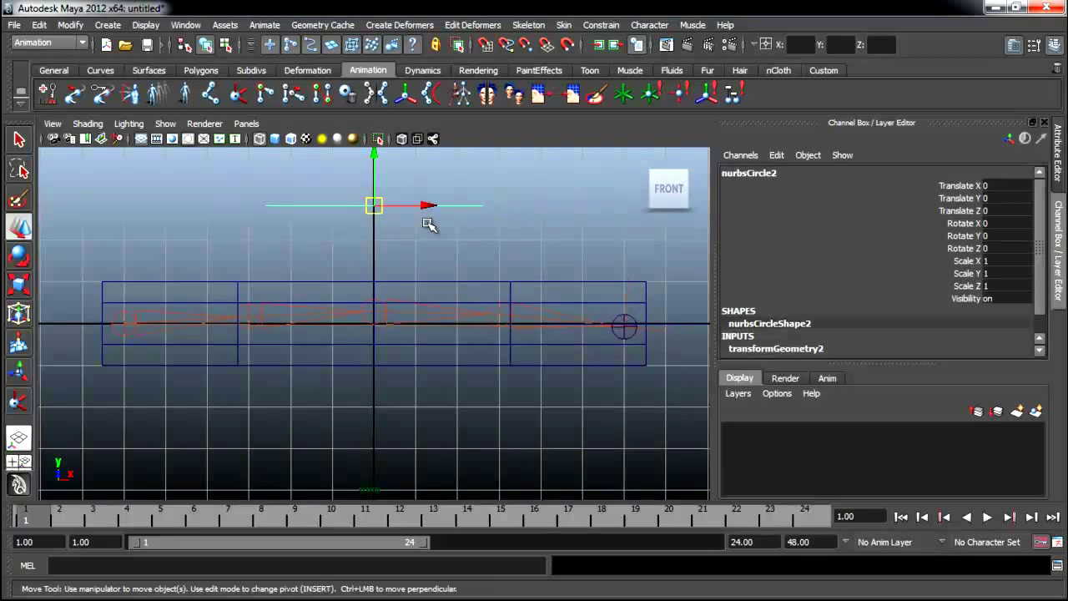
left_click(625, 293)
left_click(489, 207)
left_click(480, 206)
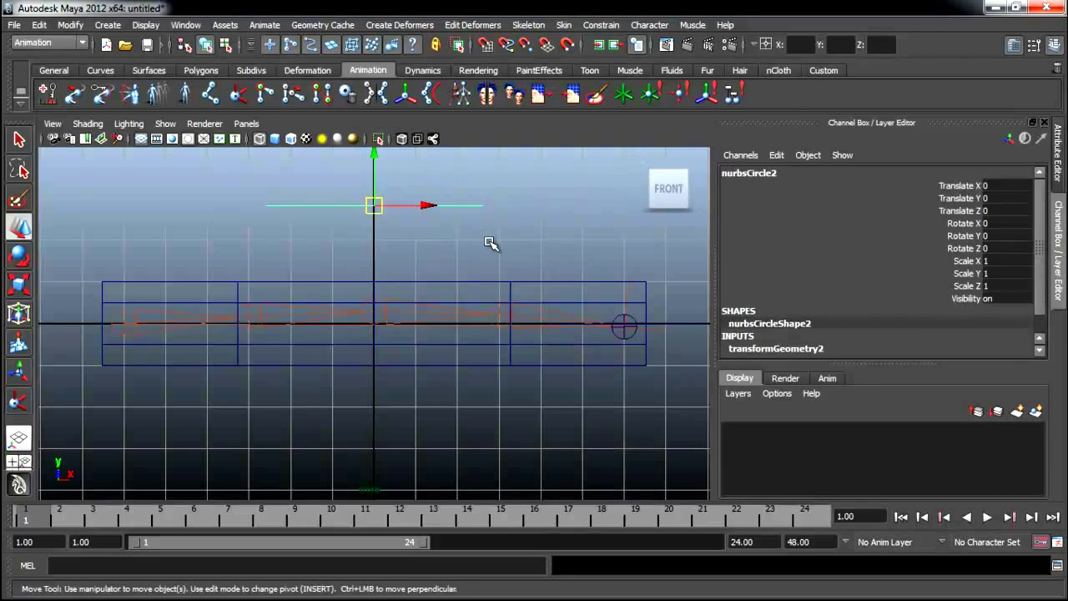
left_click(628, 298)
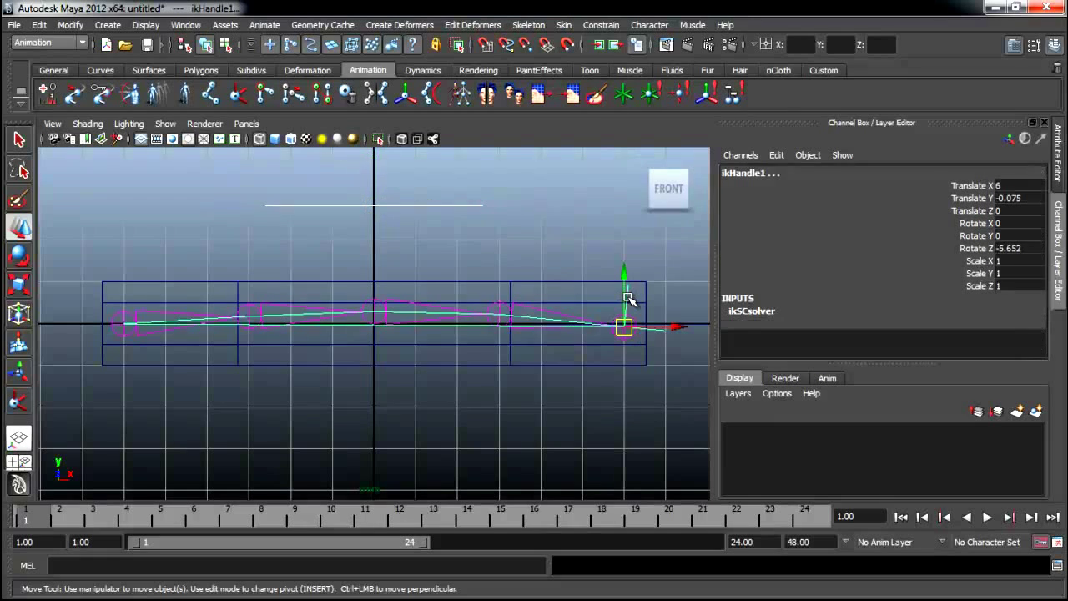
left_click(601, 25)
left_click(619, 200)
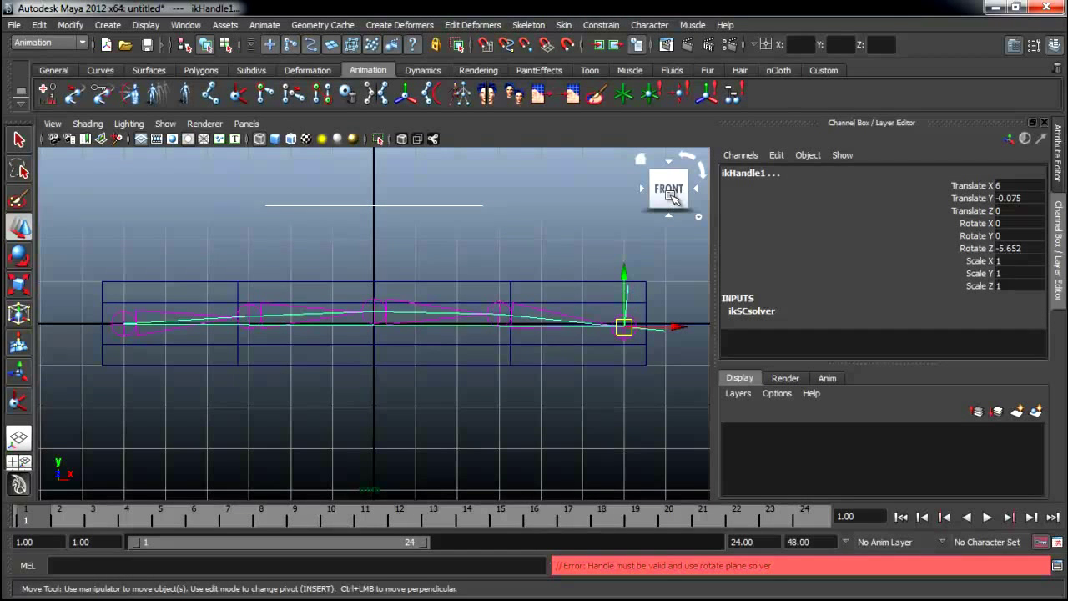
left_click(574, 241)
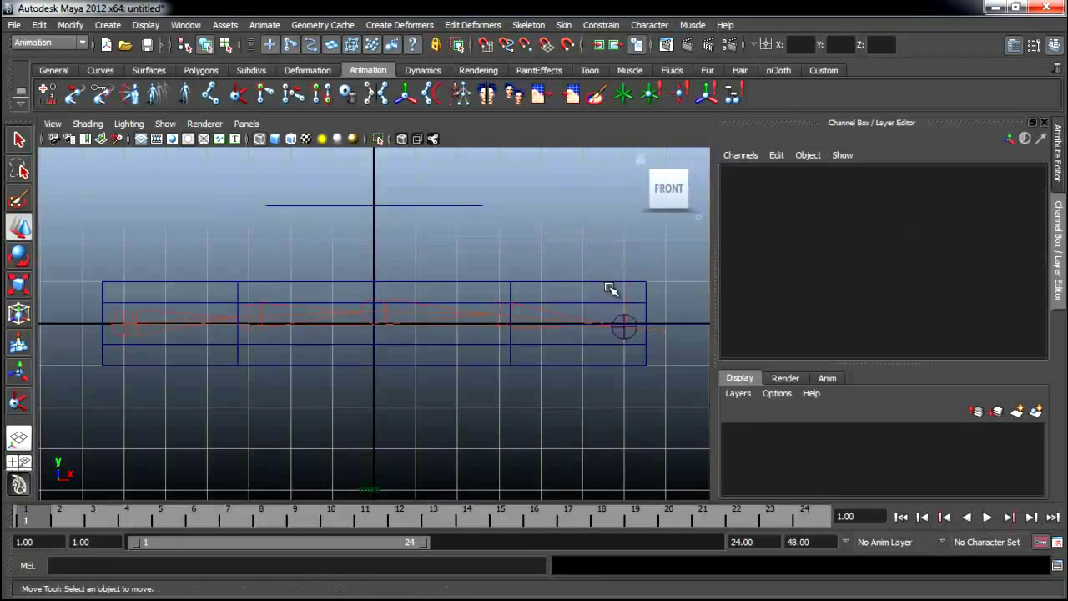
left_click(624, 325)
left_click(626, 298)
Switch the IK Handle Tool to ikRPsolver and create a handle from the first to the end joint.
double_click(238, 93)
left_click(206, 186)
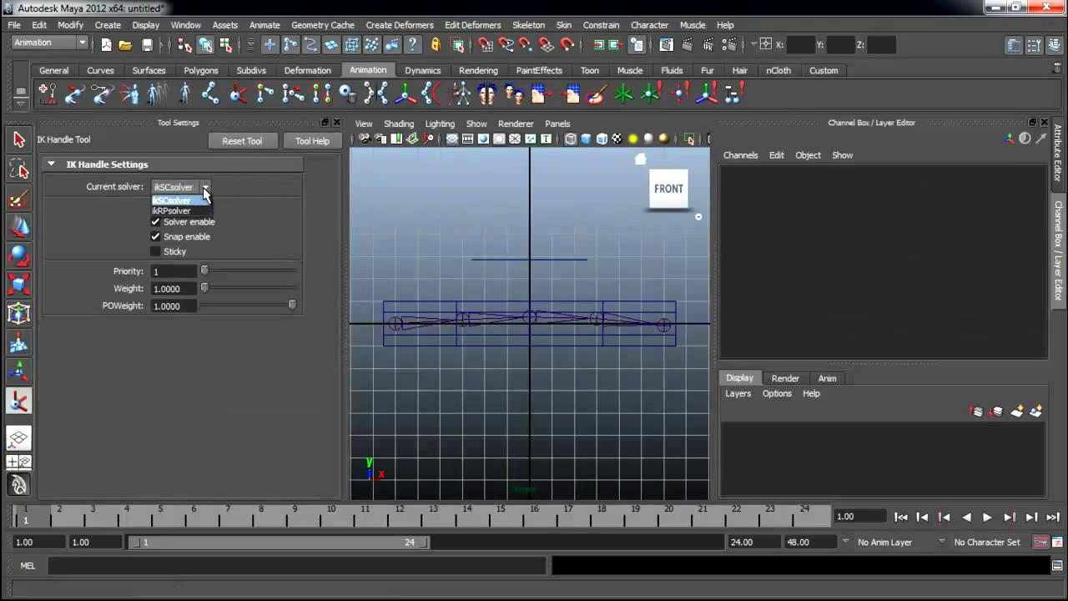
left_click(199, 211)
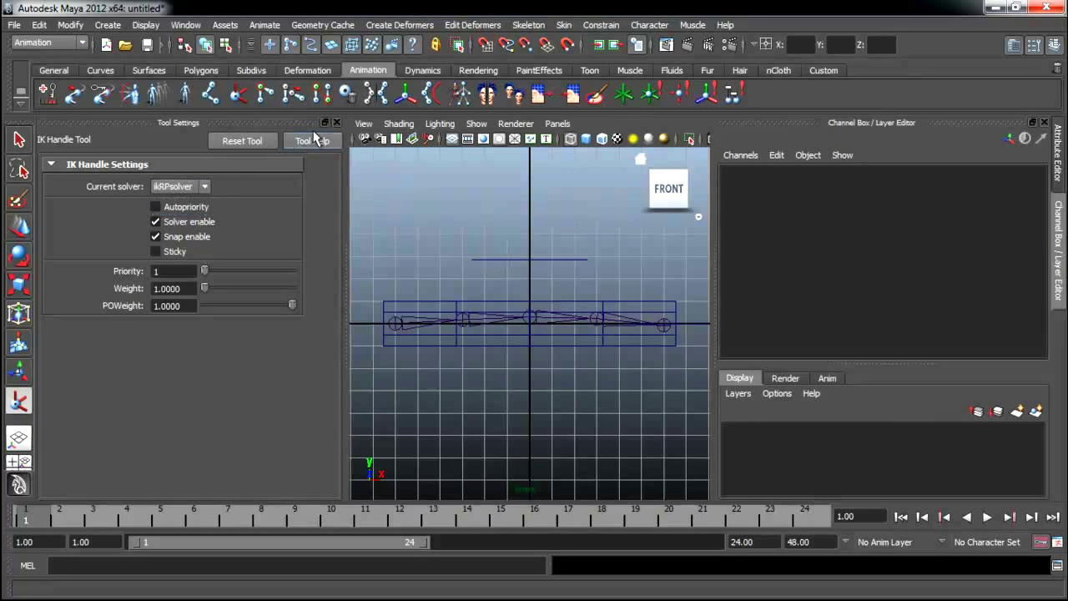
left_click(334, 122)
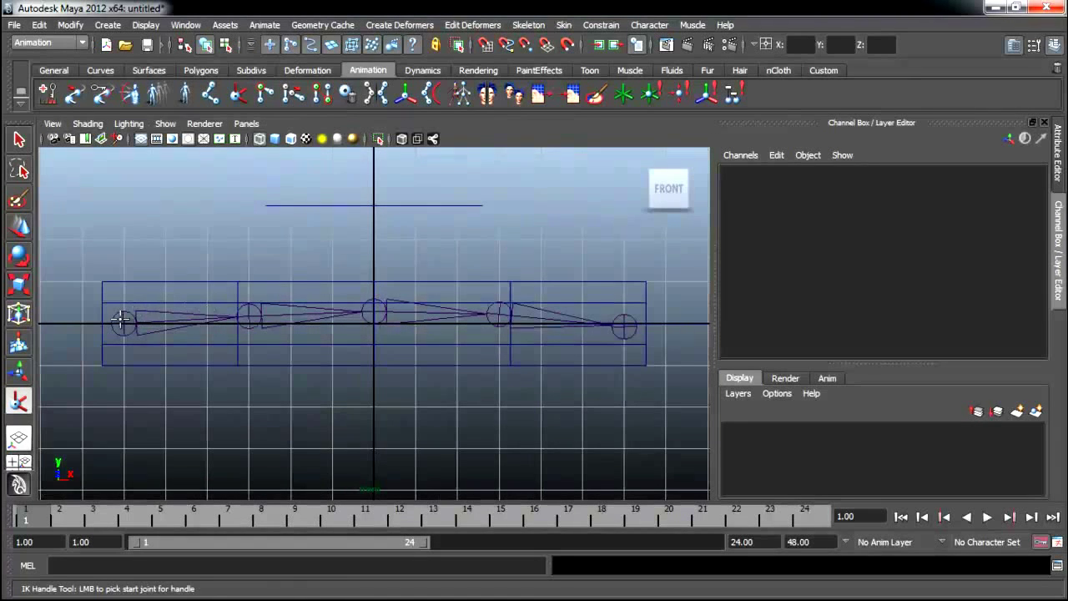
left_click(121, 318)
left_click(634, 327)
Reselect ikHandle1, test-move it to check the bend, then undo the move.
key("w")
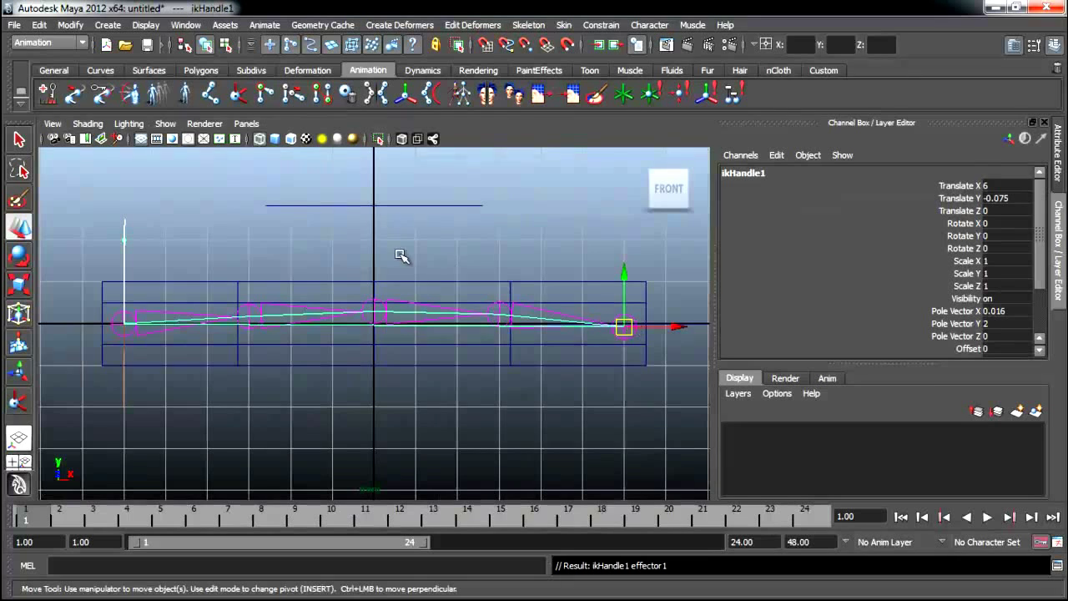
left_click(20, 140)
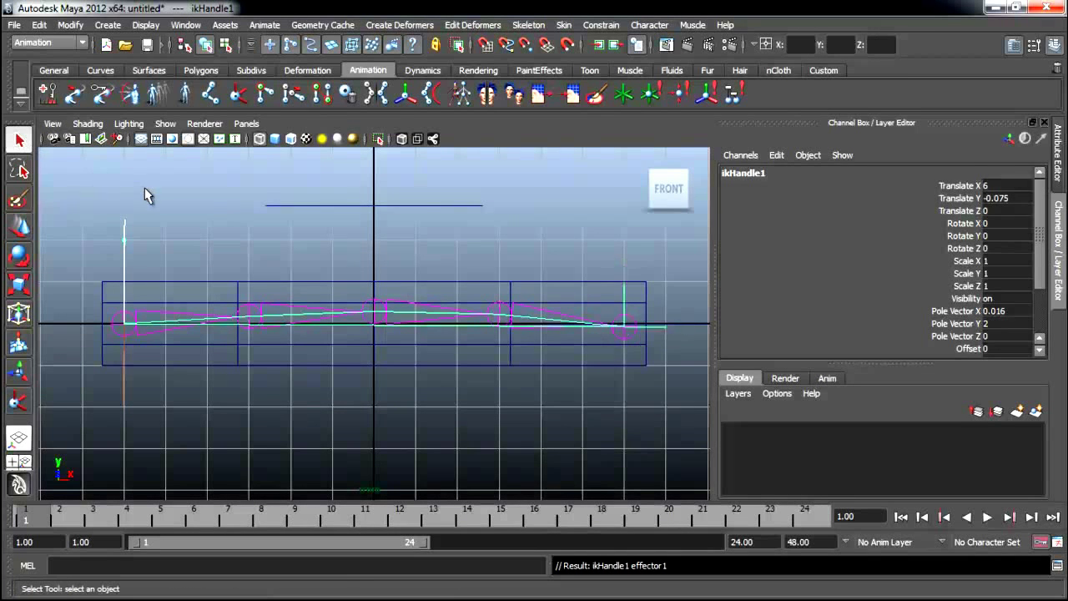
left_click(143, 185)
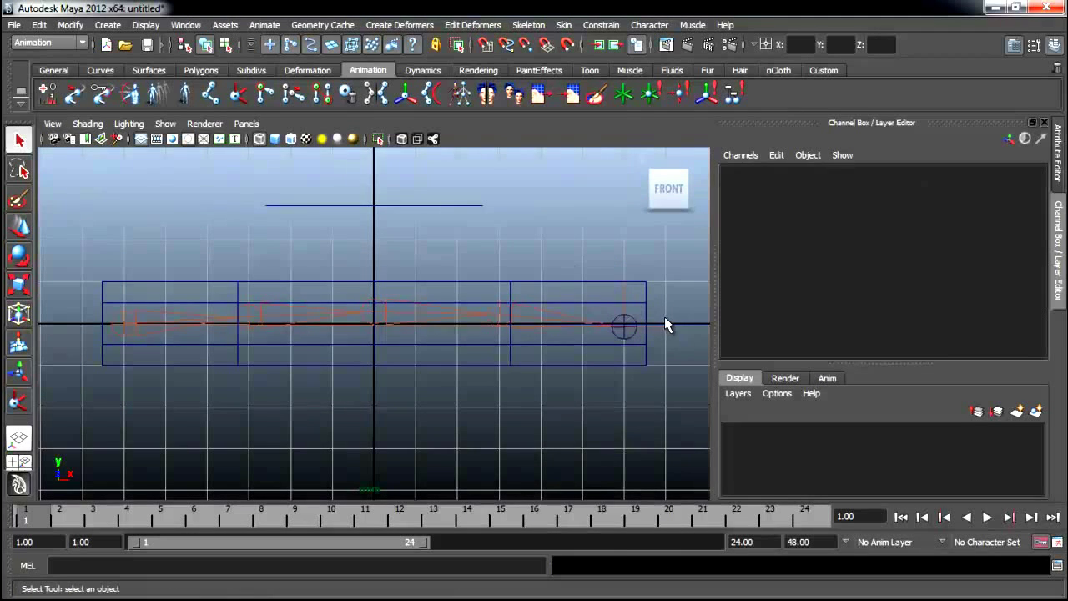
left_click(665, 324)
left_click(643, 362)
left_click(657, 331)
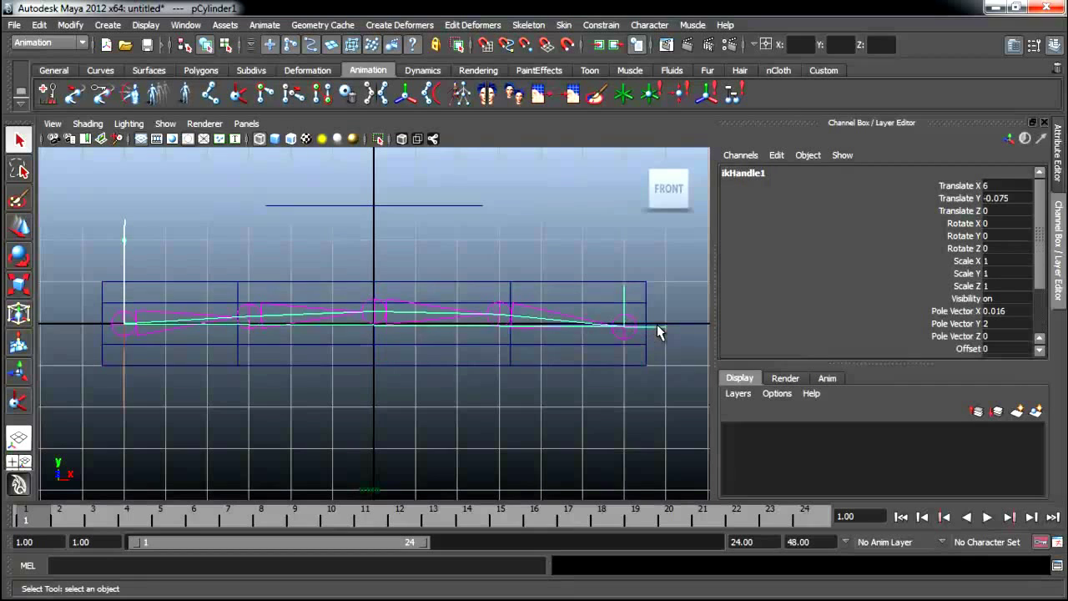
key("w")
mouse_move(624, 325)
left_mouse_down()
mouse_move(436, 327)
mouse_move(298, 376)
mouse_move(605, 428)
mouse_move(565, 398)
left_mouse_up()
key("ctrl+z")
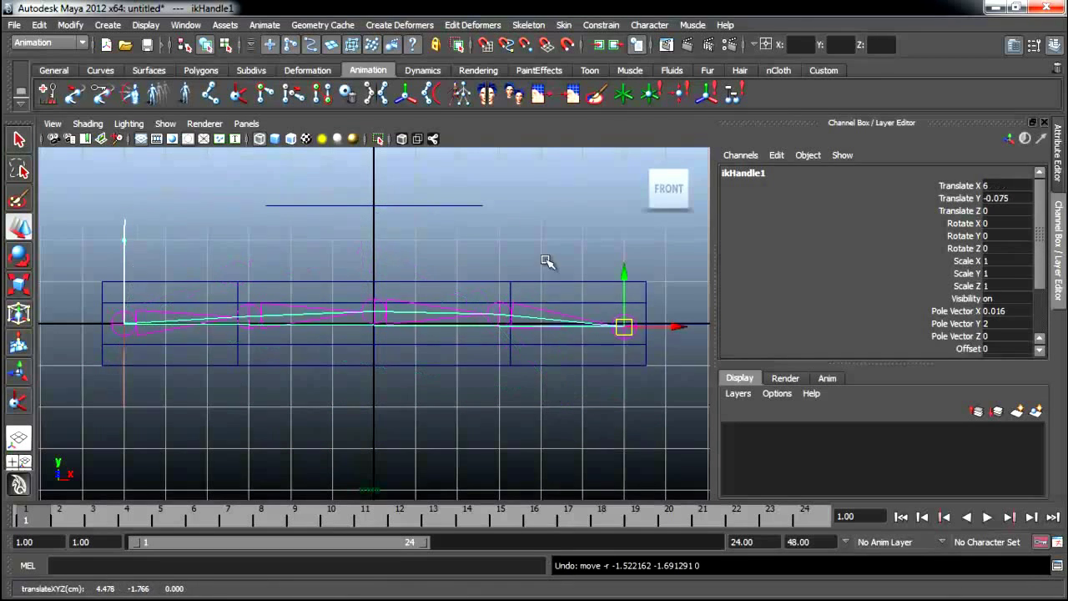
left_click(531, 221)
left_click_drag(398, 186, 455, 221)
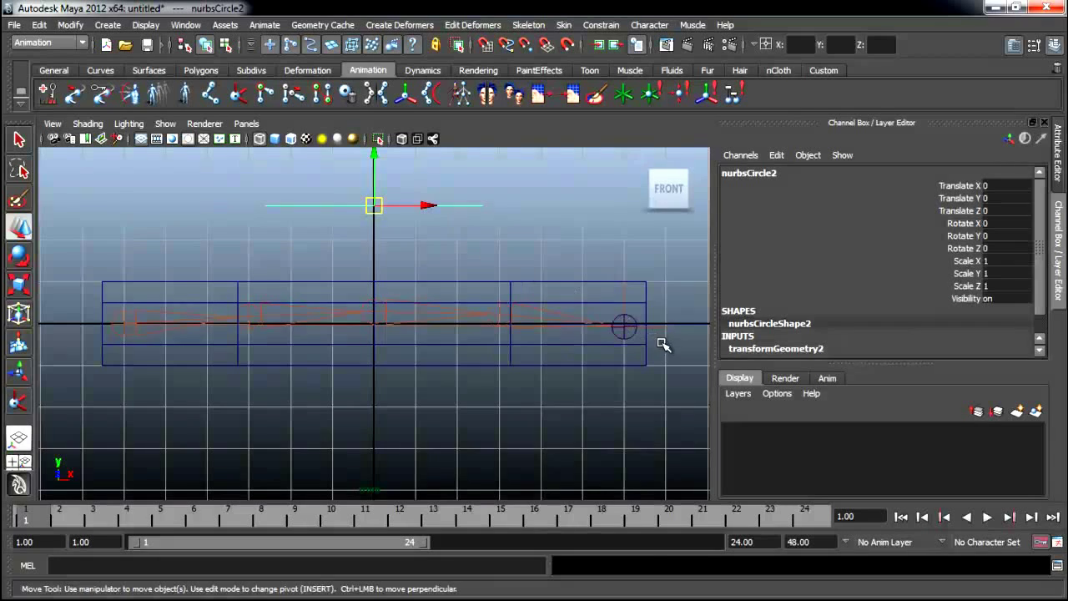
left_click_drag(661, 330, 613, 315)
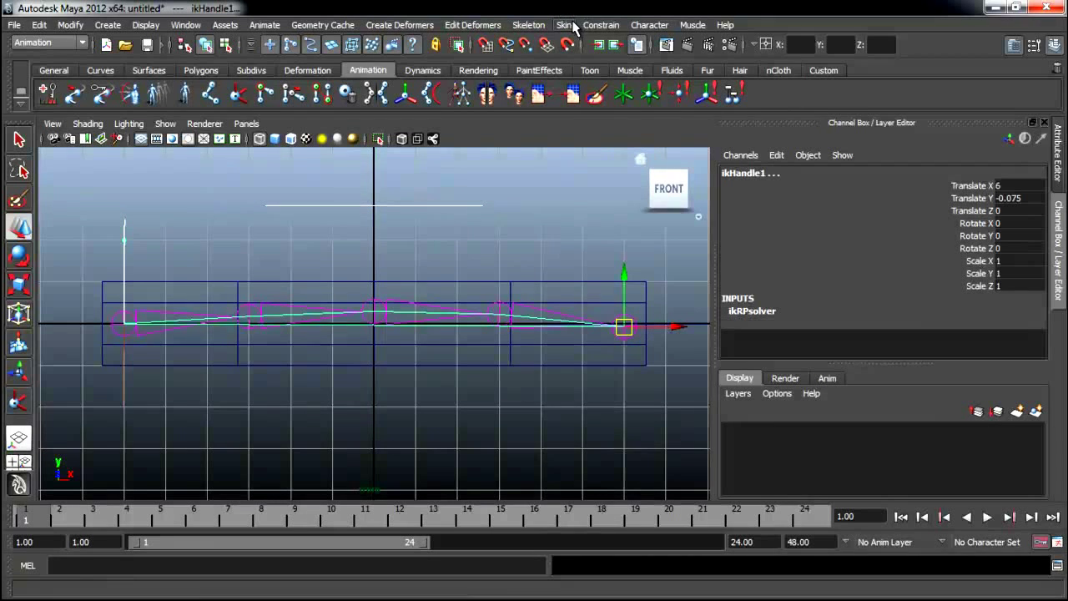
left_click(601, 25)
left_click(657, 160)
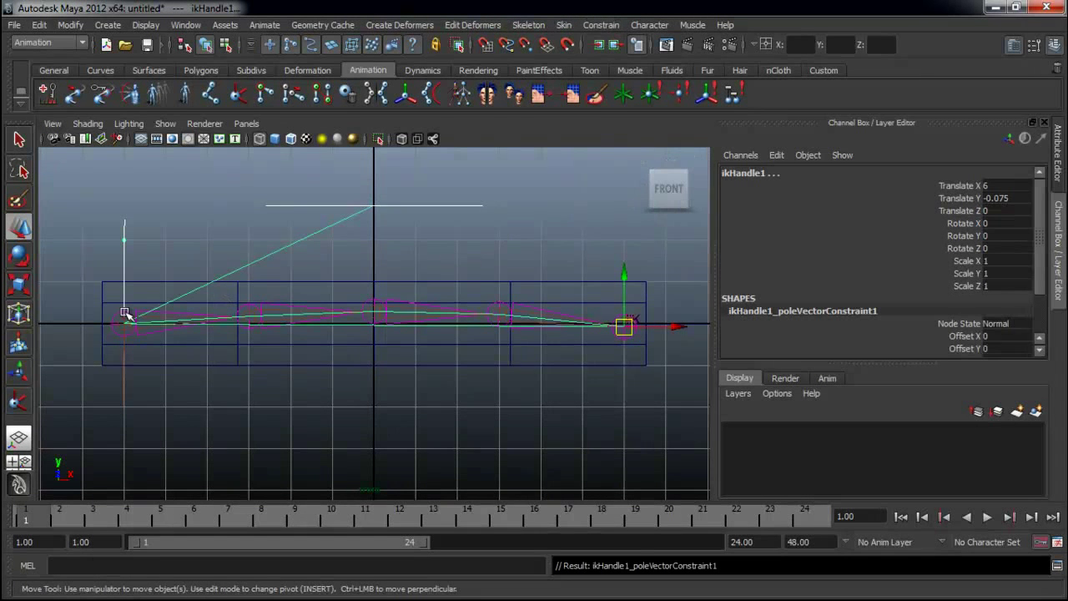
left_click(454, 267)
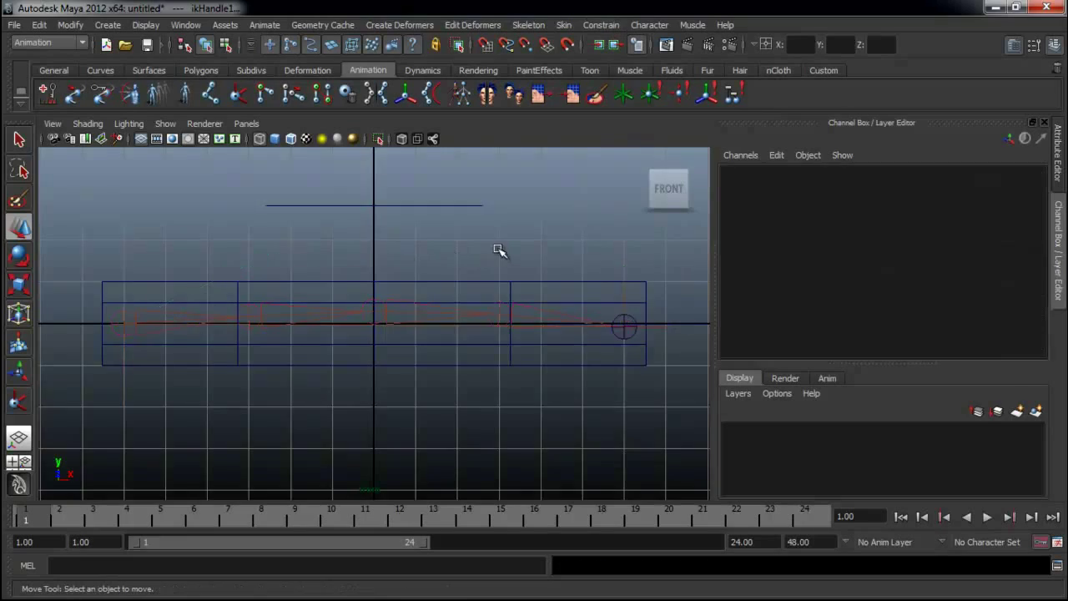
key("space")
key("space")
mouse_move(529, 286)
left_mouse_down("alt")
mouse_move(381, 296)
mouse_move(436, 298)
mouse_move(401, 292)
mouse_move(413, 296)
left_mouse_up("alt")
left_click(621, 388)
left_click_drag(638, 390, 588, 397)
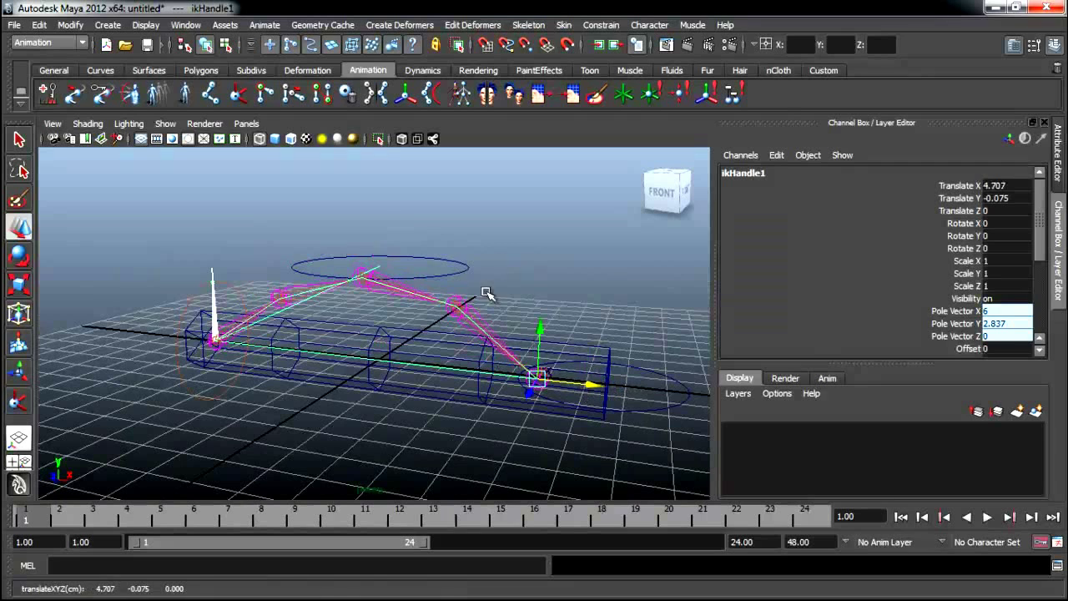
left_click(469, 266)
mouse_move(377, 269)
left_mouse_down()
mouse_move(285, 349)
mouse_move(409, 255)
mouse_move(269, 255)
left_mouse_up()
left_click_drag(426, 265, 425, 263)
key("ctrl+z")
key("ctrl+z")
key("ctrl+z")
key("ctrl+z")
mouse_move(489, 336)
left_mouse_down("alt")
mouse_move(581, 333)
mouse_move(557, 422)
mouse_move(520, 388)
mouse_move(562, 425)
mouse_move(487, 412)
mouse_move(556, 412)
mouse_move(476, 370)
mouse_move(588, 426)
left_mouse_up("alt")
key("ctrl+z")
left_click(523, 388)
left_click(519, 390)
middle_click_drag(588, 425, 544, 412, "alt")
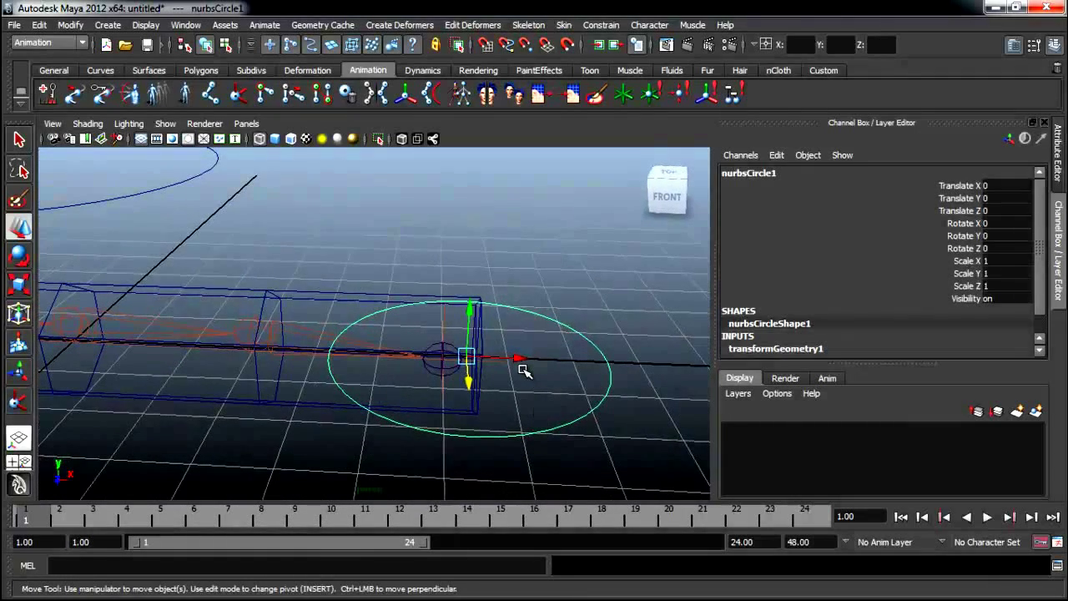
key("space")
left_click(522, 376)
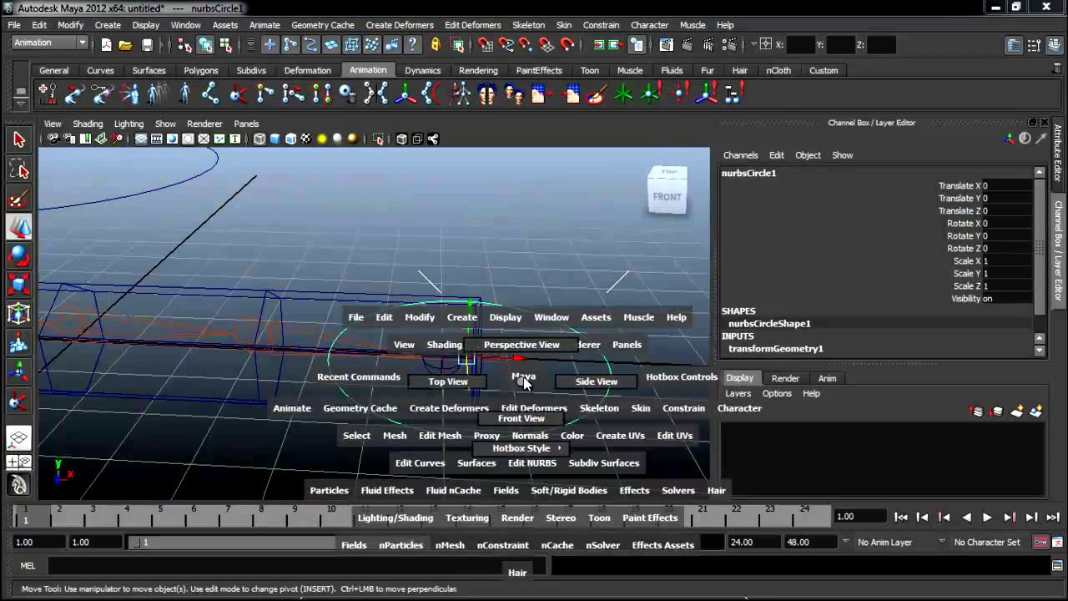
left_click(534, 378)
mouse_move(531, 377)
left_mouse_down("alt")
mouse_move(525, 358)
mouse_move(603, 440)
mouse_move(560, 436)
mouse_move(565, 414)
left_mouse_up("alt")
left_click(511, 348)
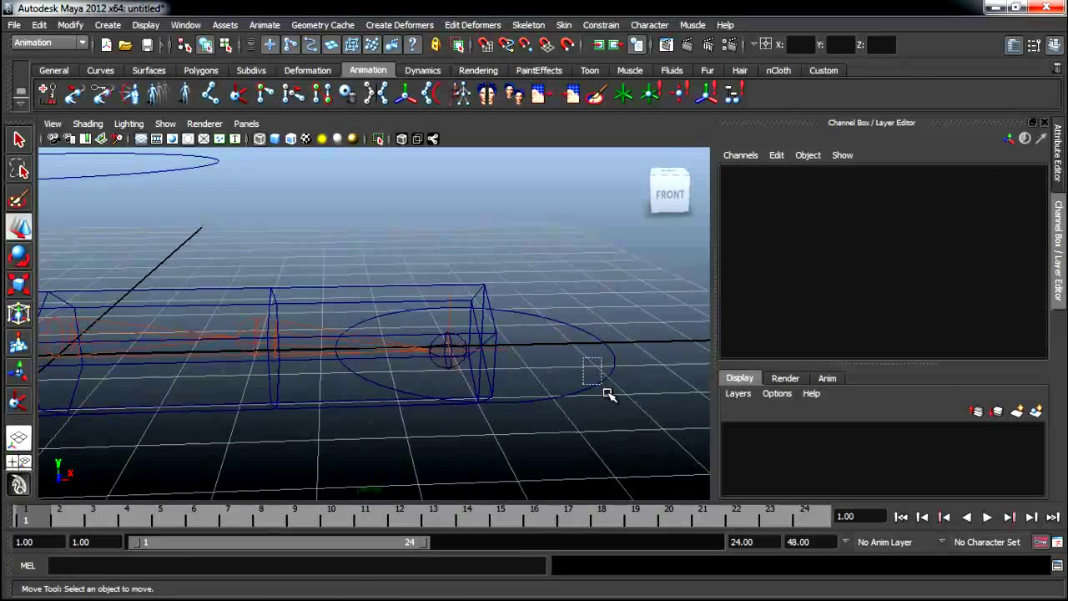
left_click(583, 357)
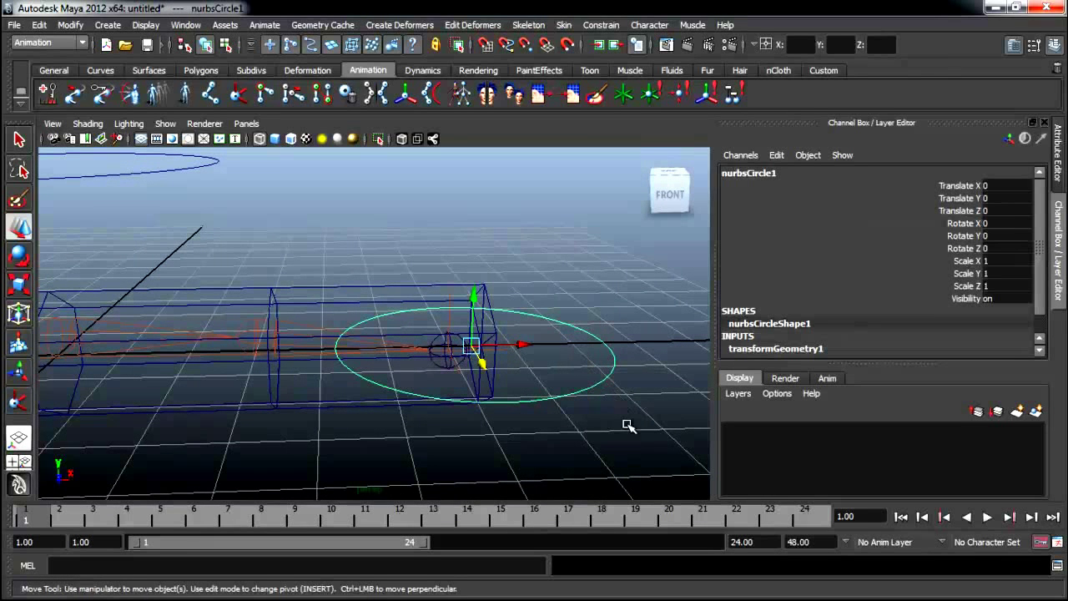
left_click(551, 361)
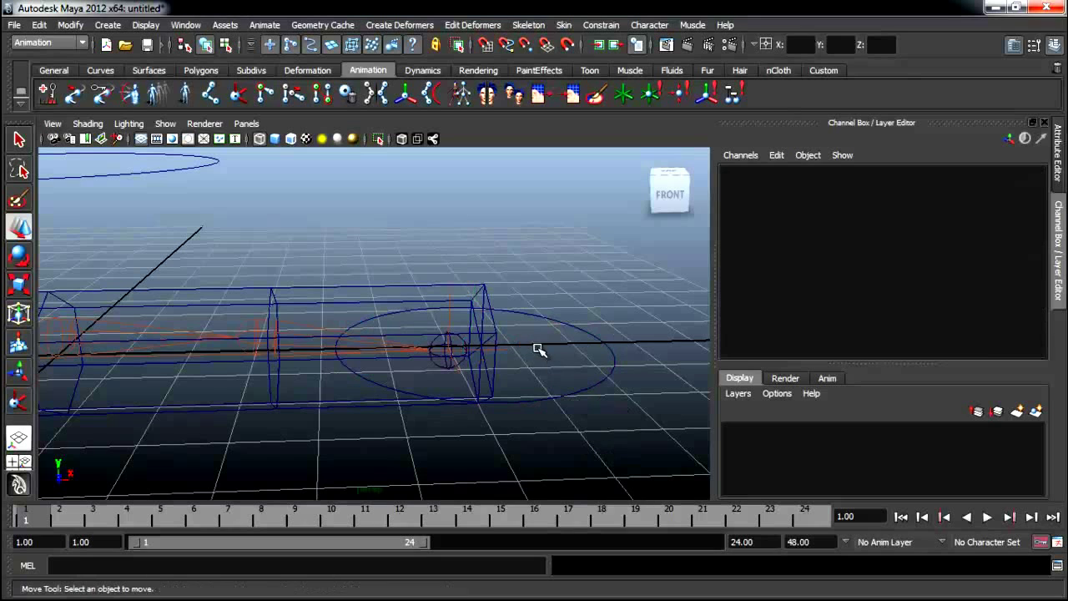
left_click(503, 352)
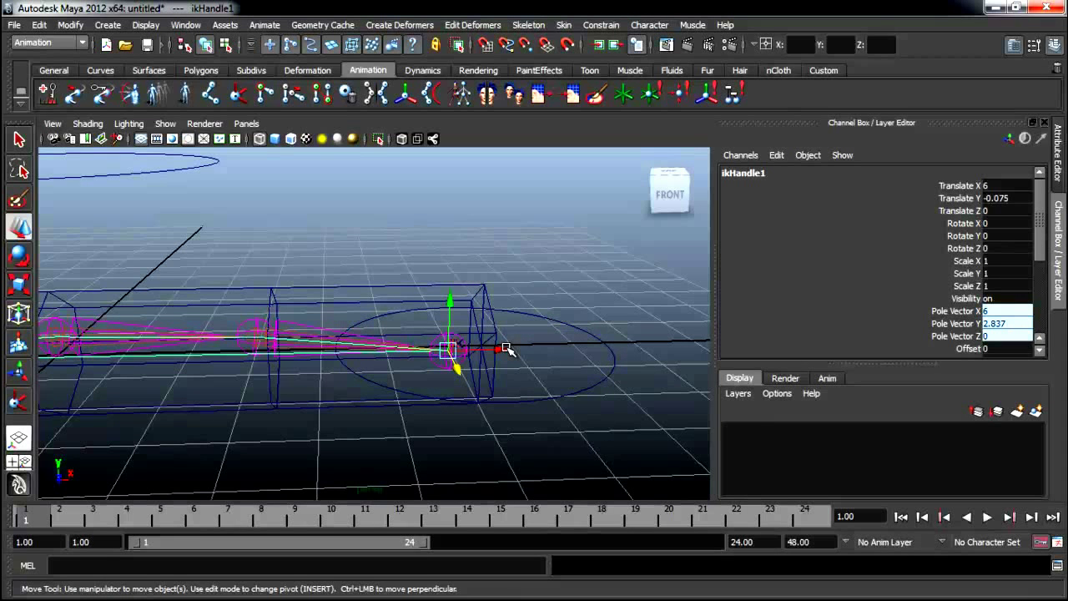
left_click_drag(555, 376, 626, 434, "shift")
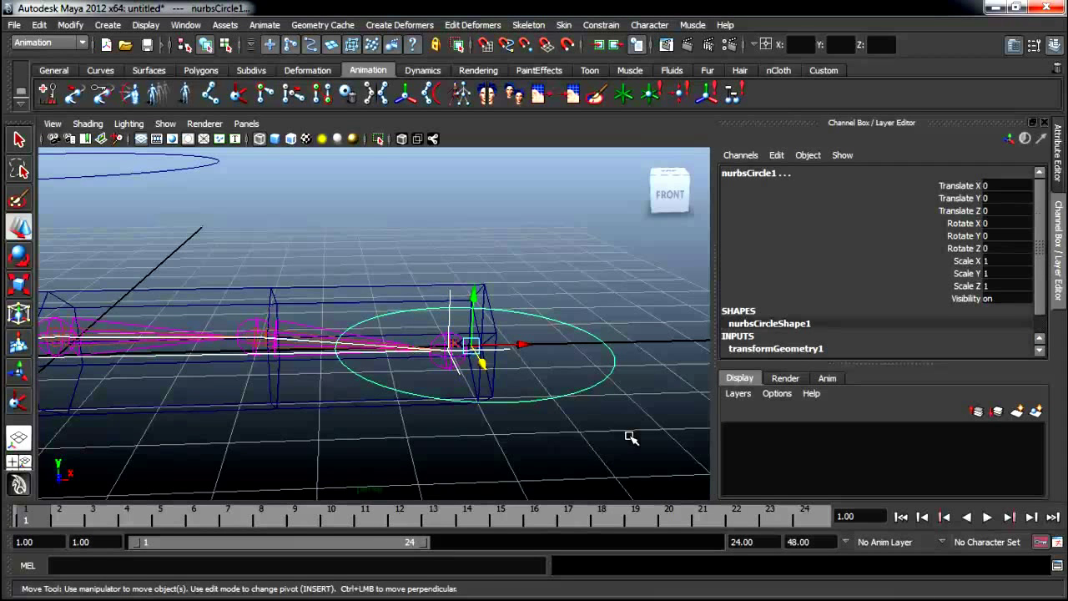
left_click_drag(476, 360, 376, 372)
key("ctrl+z")
key("ctrl+z")
key("ctrl+z")
key("ctrl+z")
key("ctrl+z")
key("ctrl+z")
key("ctrl+z")
left_click_drag(505, 365, 375, 334, "alt")
left_click(314, 293)
mouse_move(314, 293)
left_mouse_down("alt")
mouse_move(322, 339)
mouse_move(275, 334)
left_mouse_up("alt")
left_click_drag(262, 295, 146, 345)
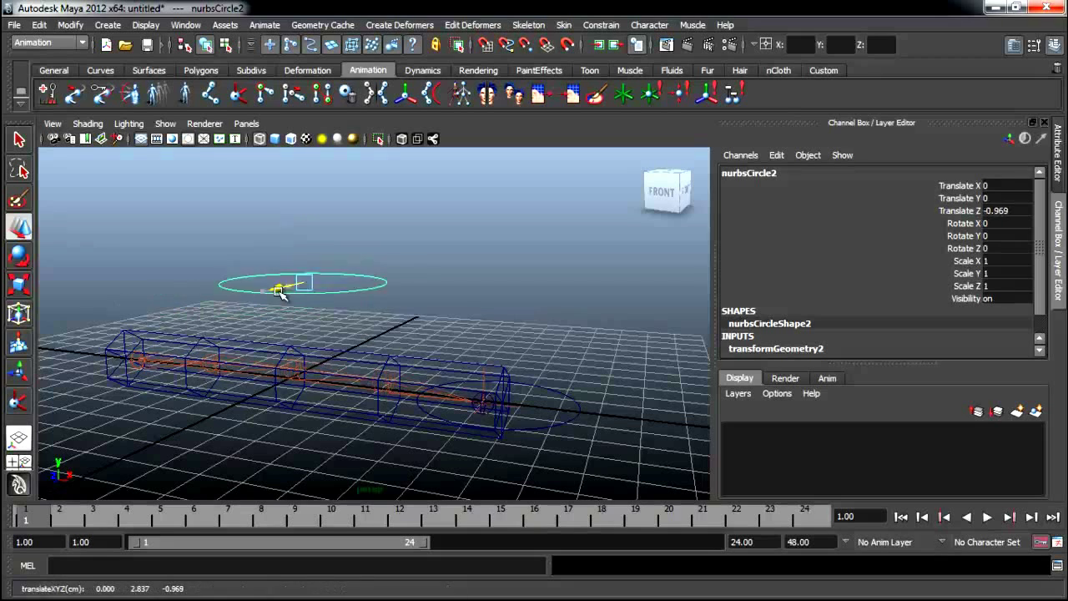
key("ctrl+z")
left_click(487, 328)
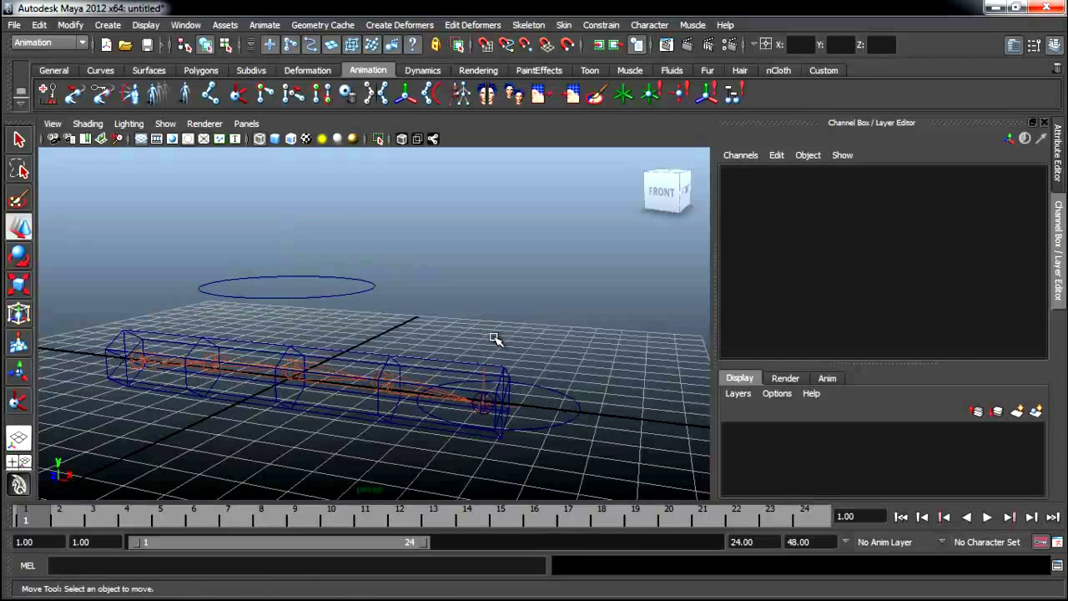
left_click_drag(487, 329, 385, 282, "alt")
left_click(375, 284)
left_click(351, 271)
left_click(351, 276)
left_click(554, 409, "shift")
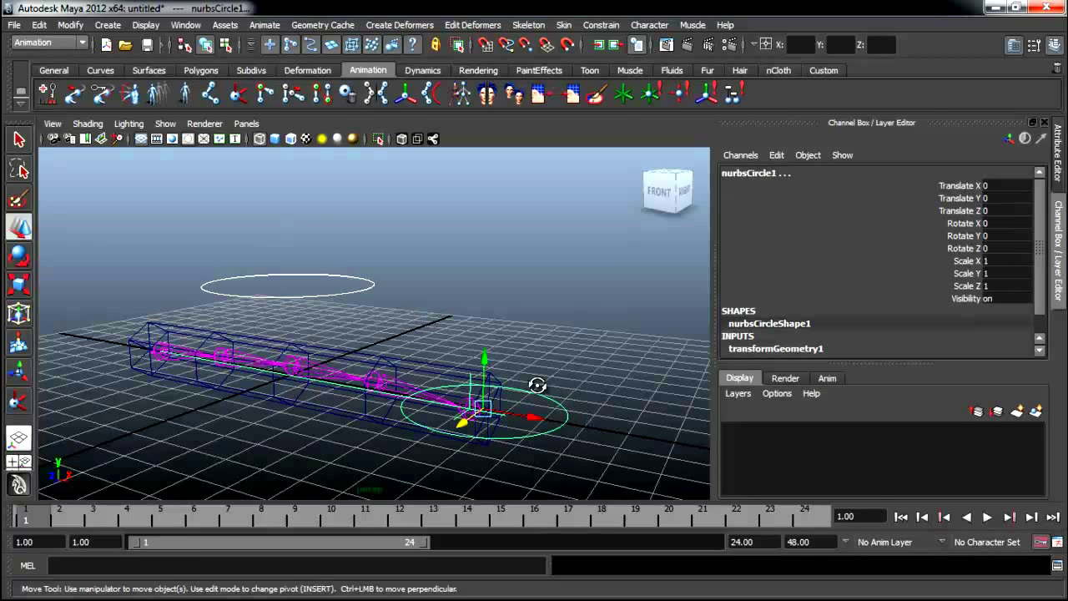
left_click_drag(533, 388, 552, 385, "alt")
left_click(483, 281)
left_click(374, 287)
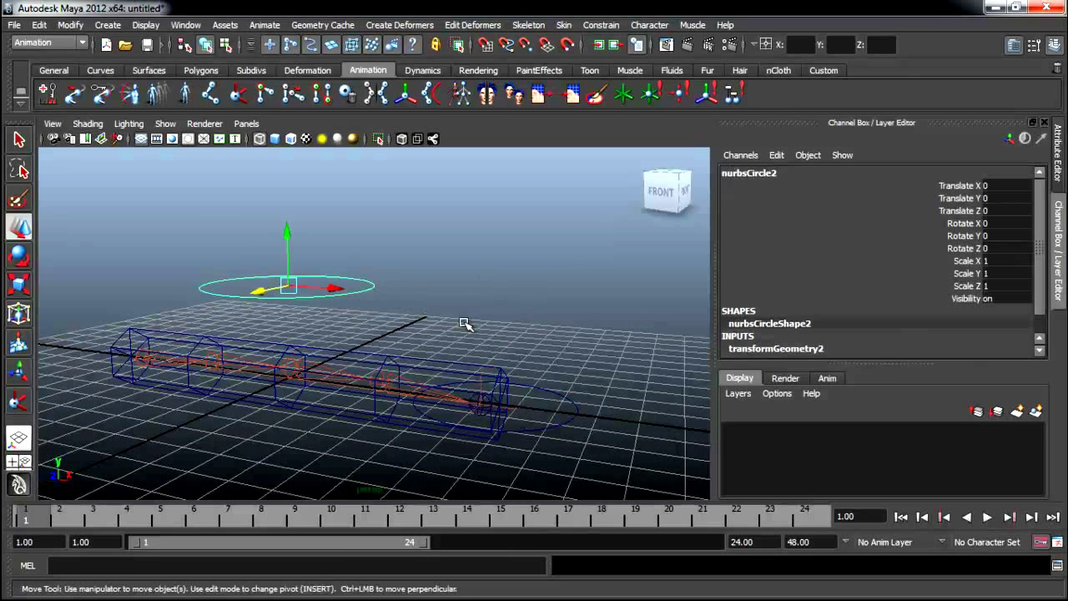
left_click(569, 419, "shift")
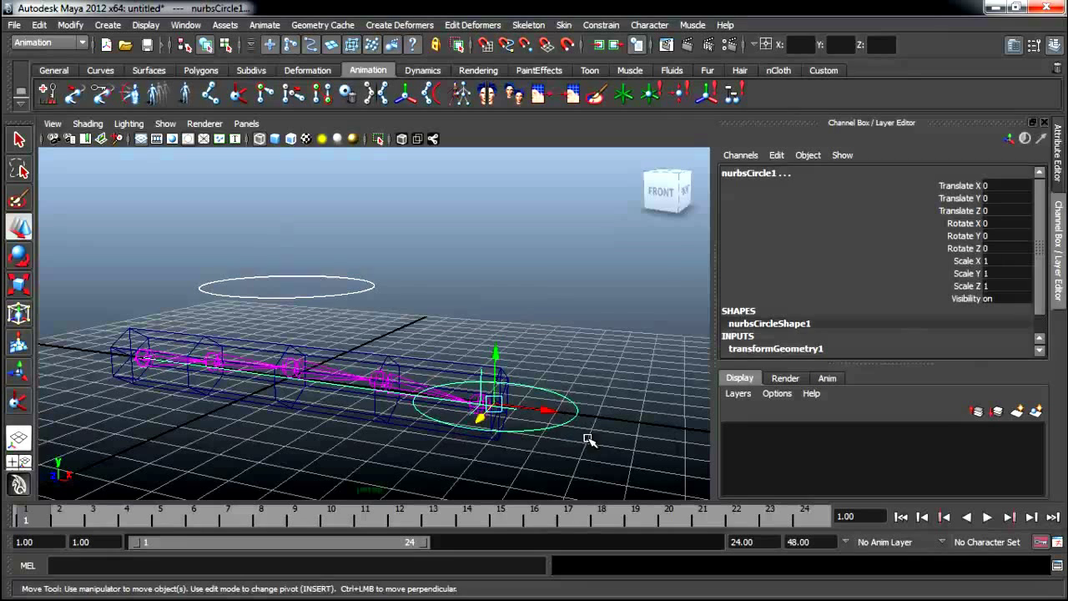
left_click(587, 438)
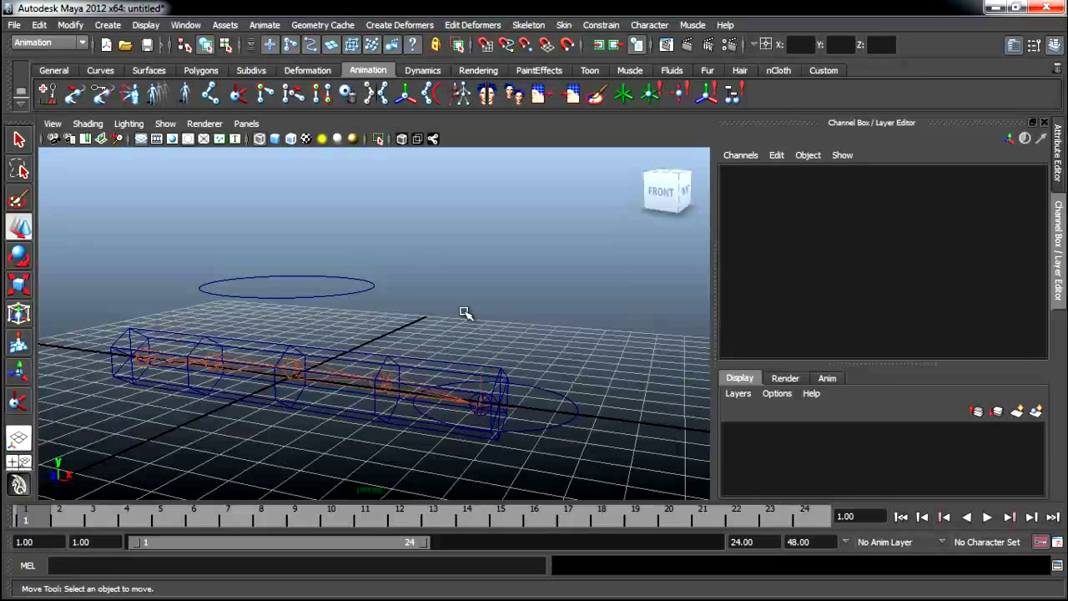
left_click(359, 292)
left_click(558, 415)
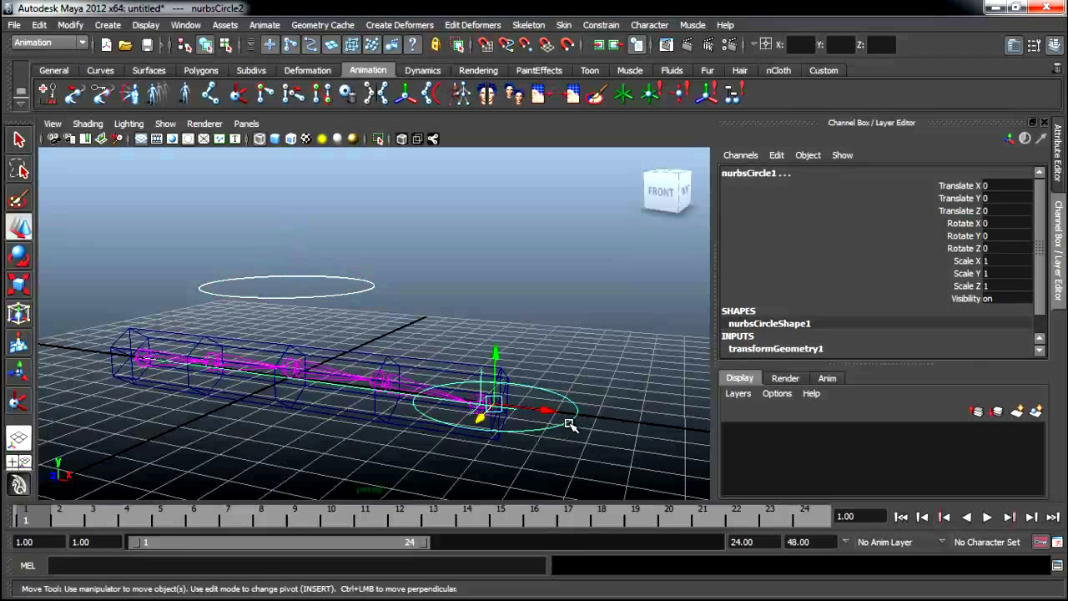
left_click(591, 360)
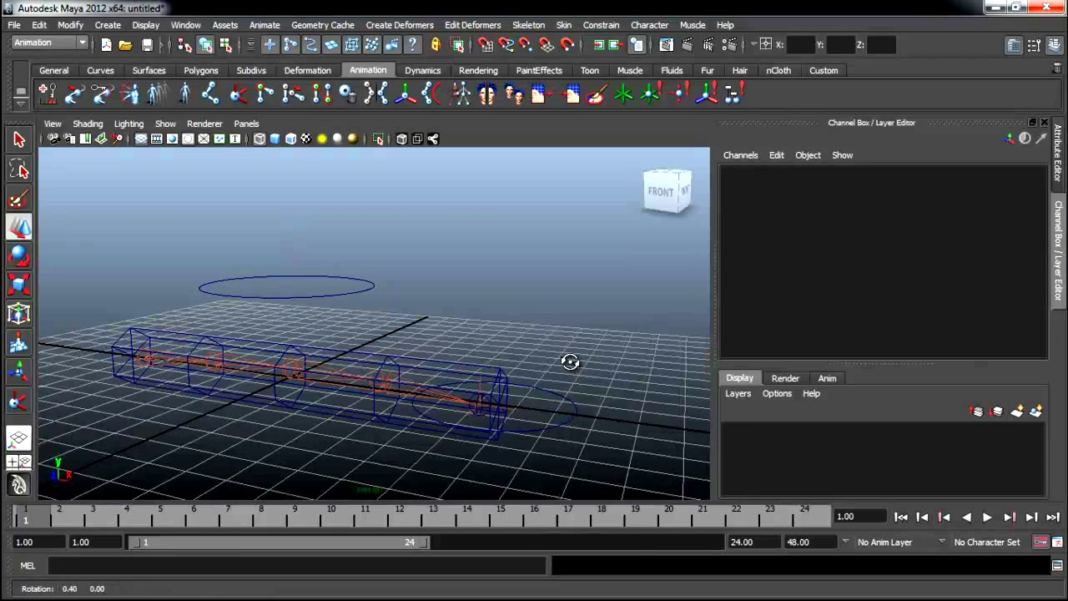
left_click_drag(570, 359, 570, 367, "alt")
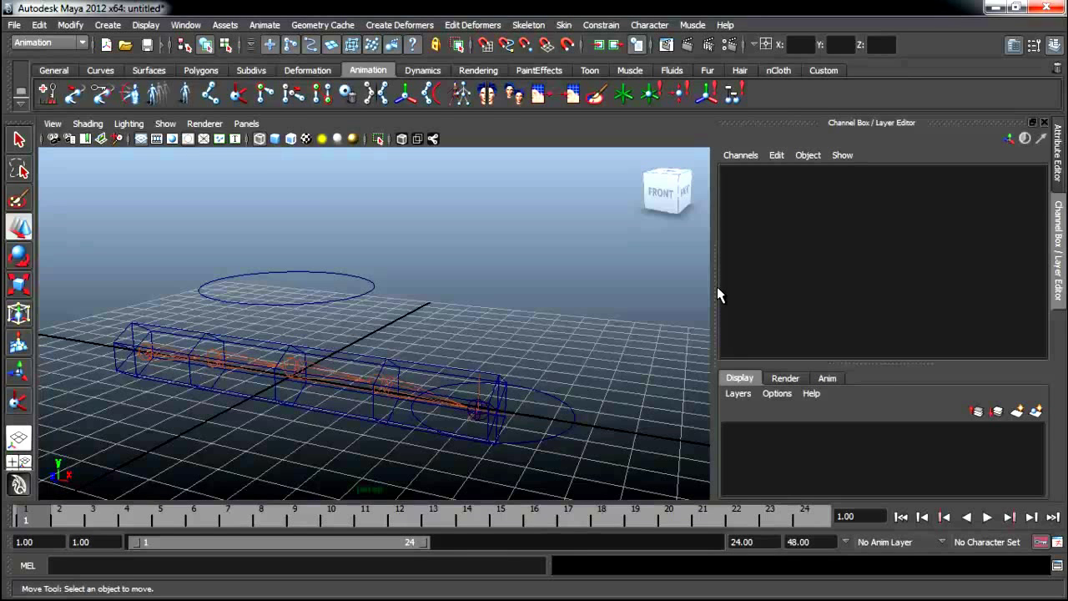
Try moving nurbsCircle1 and nurbsCircle2 with the Move tool, undoing the trial circle move.
left_click(573, 414)
mouse_move(501, 421)
left_mouse_down()
mouse_move(476, 393)
mouse_move(520, 424)
left_mouse_up()
key("ctrl+z")
left_click(371, 286)
left_click_drag(259, 297, 334, 306)
left_click(574, 420)
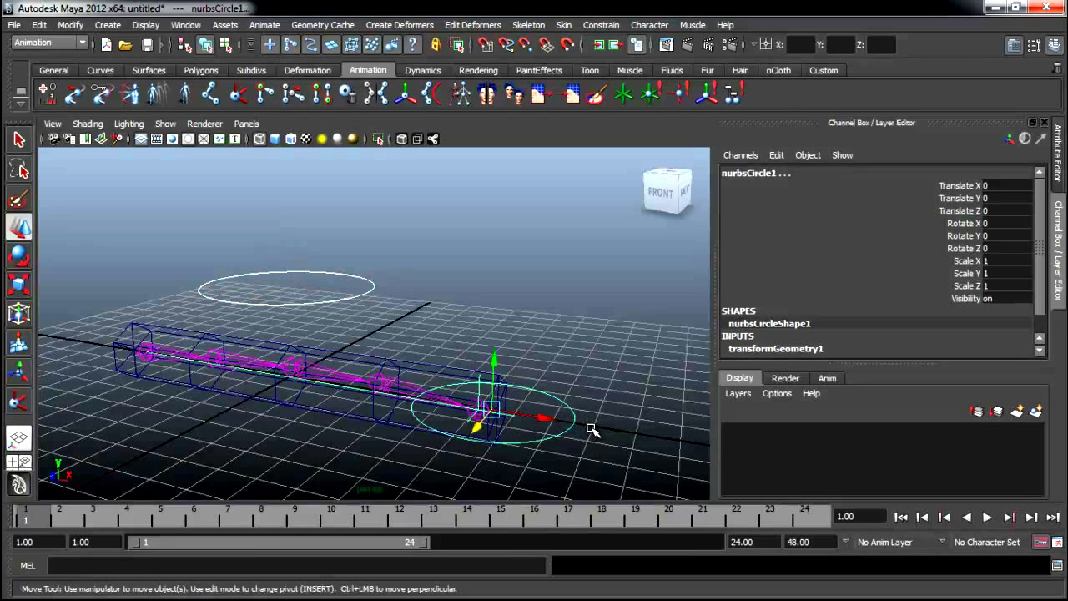
left_click(564, 425)
left_click(565, 420)
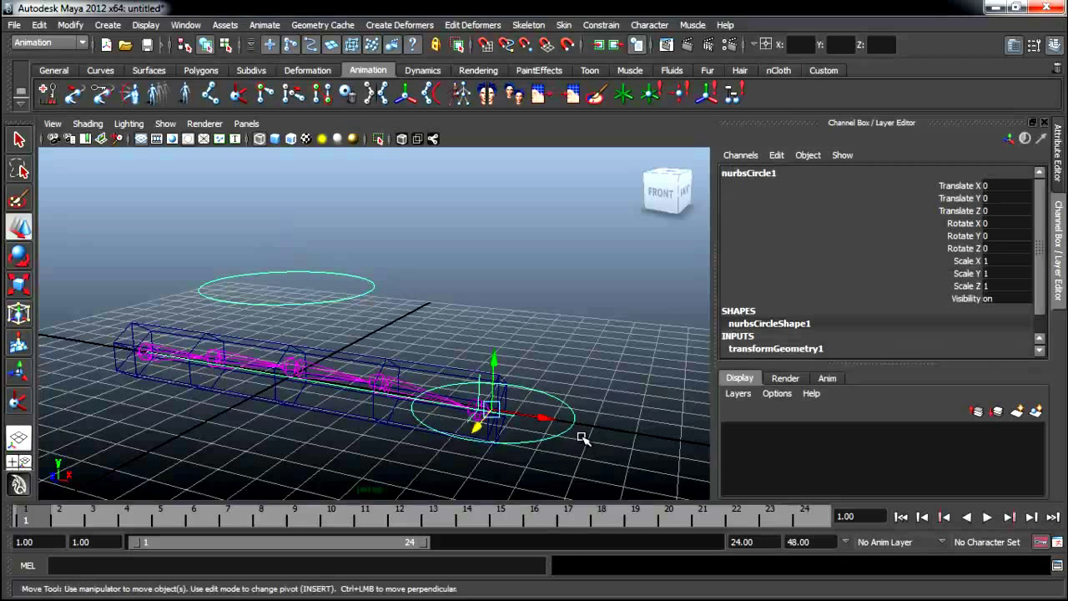
mouse_move(550, 416)
left_mouse_down()
mouse_move(415, 384)
mouse_move(503, 407)
left_mouse_up()
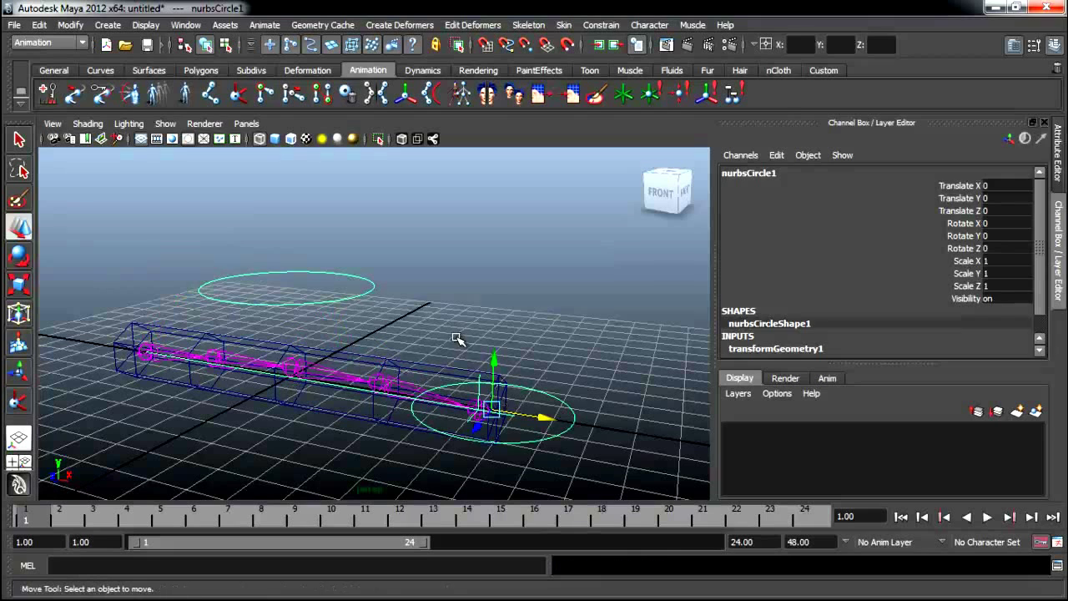
Select the chain's root joint, joint1, in the viewport.
left_click(365, 380)
left_click(143, 350)
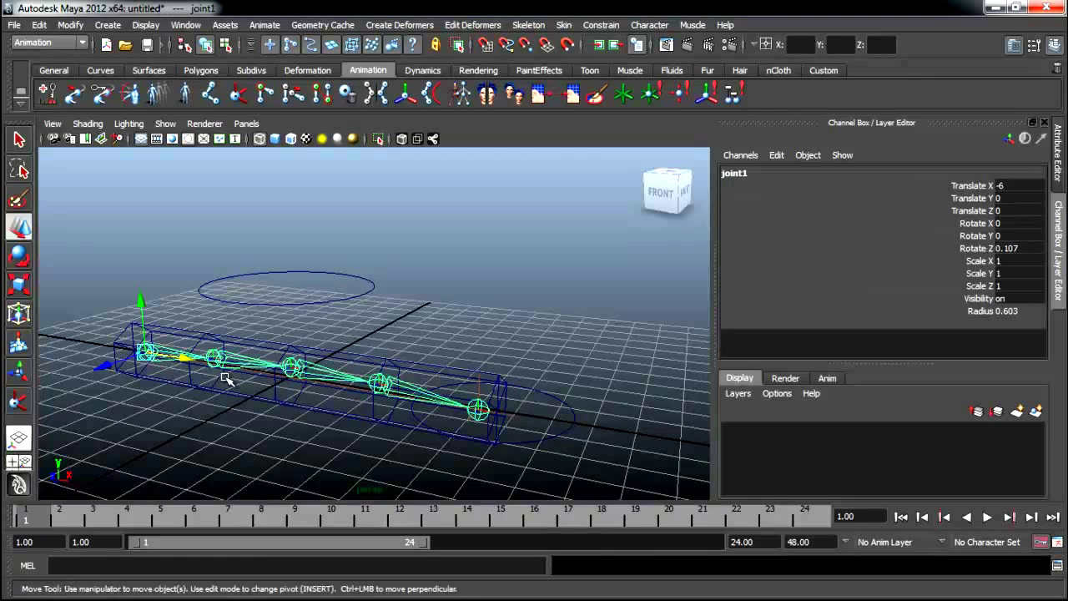
left_click_drag(144, 350, 240, 378, "alt")
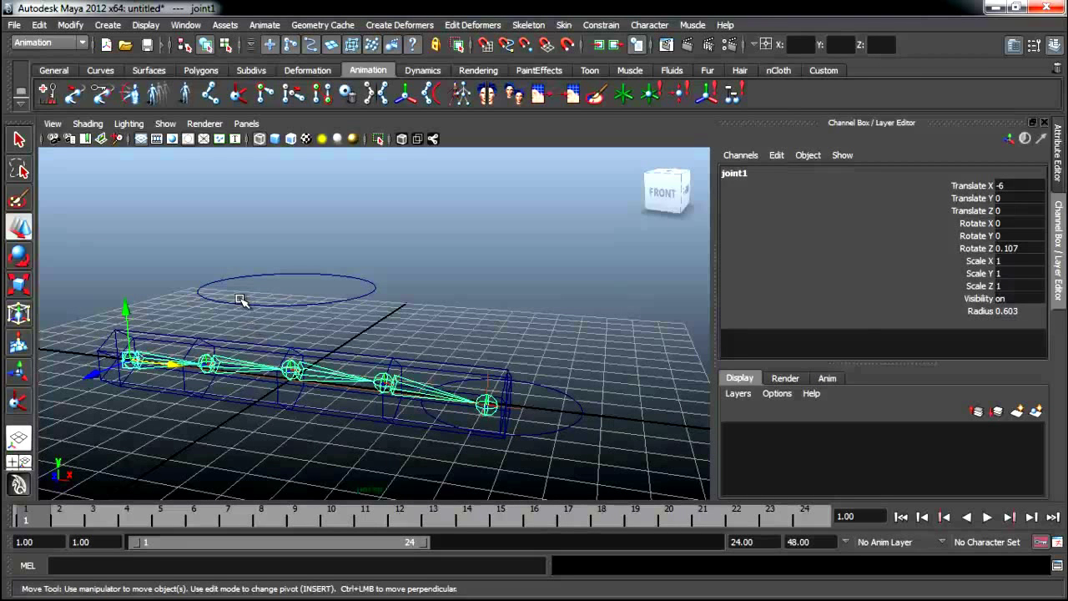
left_click(197, 328)
left_click(142, 357)
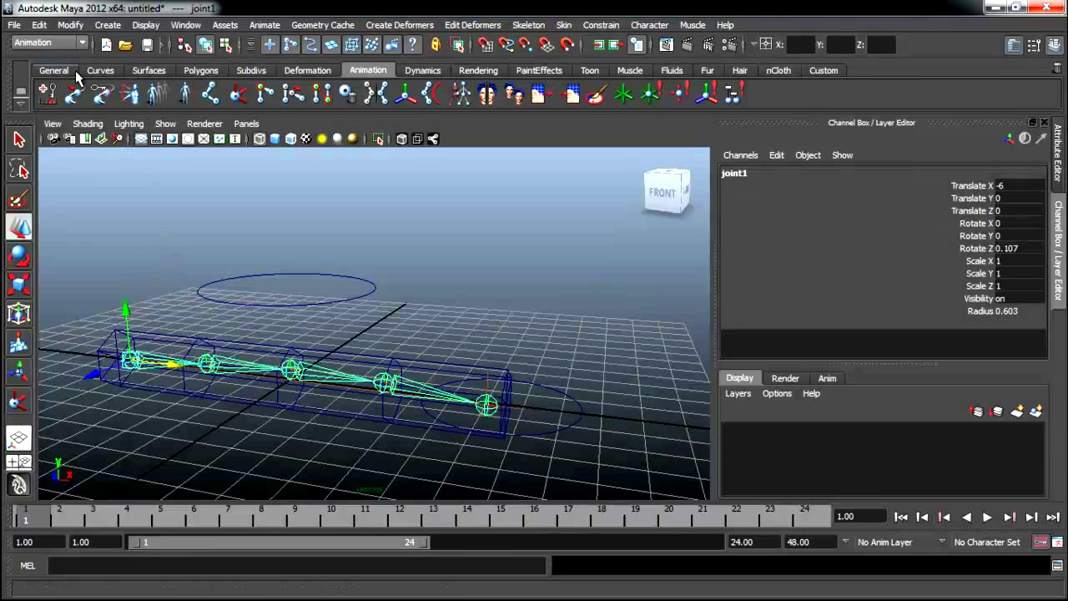
Select joint1's hierarchy plus the cylinder and apply Skin > Bind Skin > Smooth Bind.
left_click(59, 28)
mouse_move(39, 25)
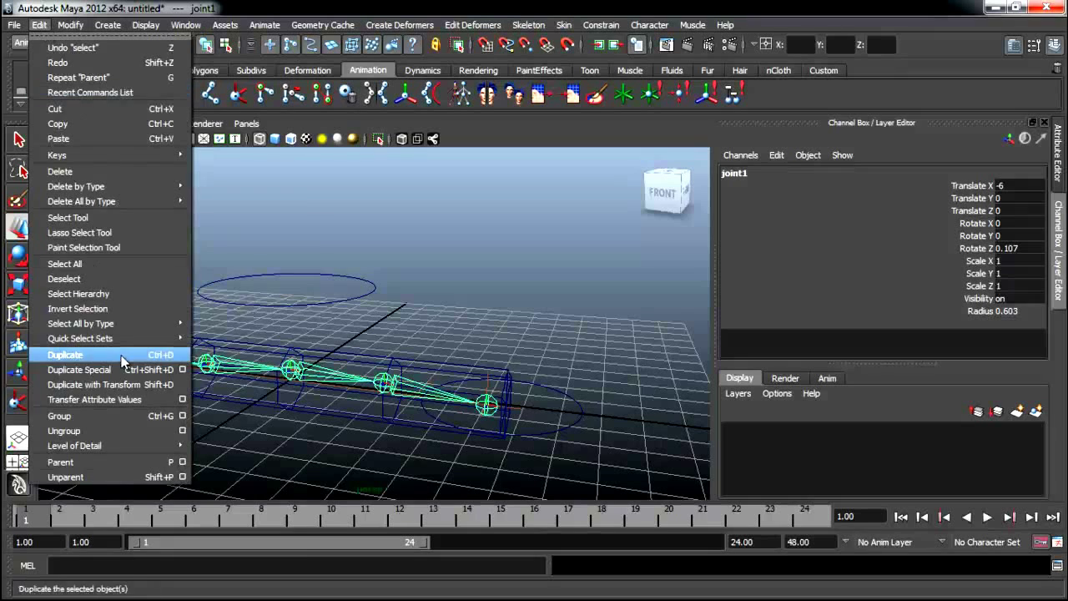
left_click(111, 300)
left_click(399, 357)
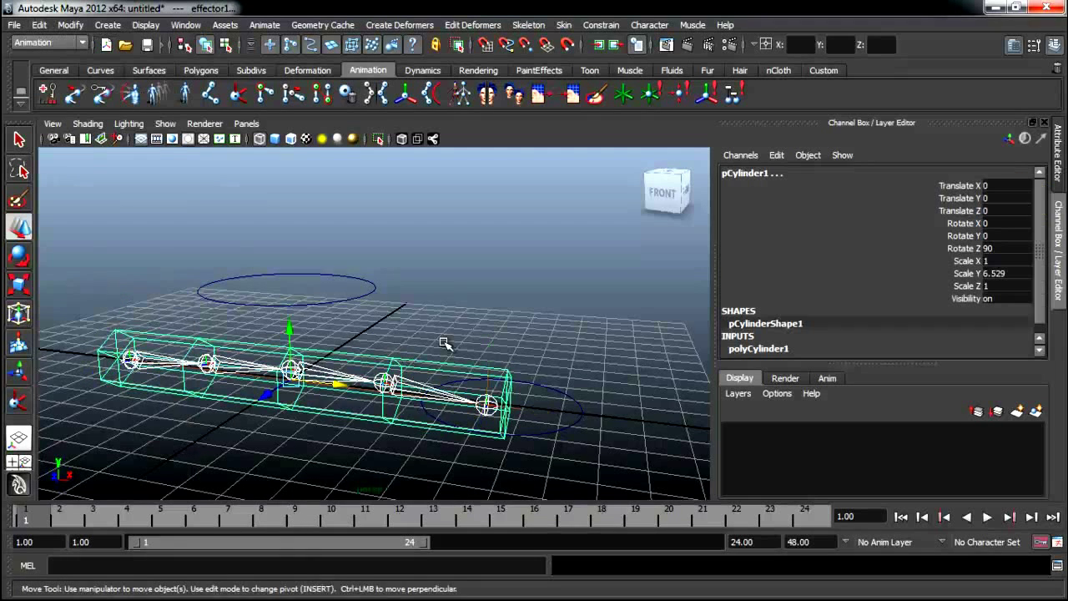
left_click_drag(410, 357, 472, 330, "alt")
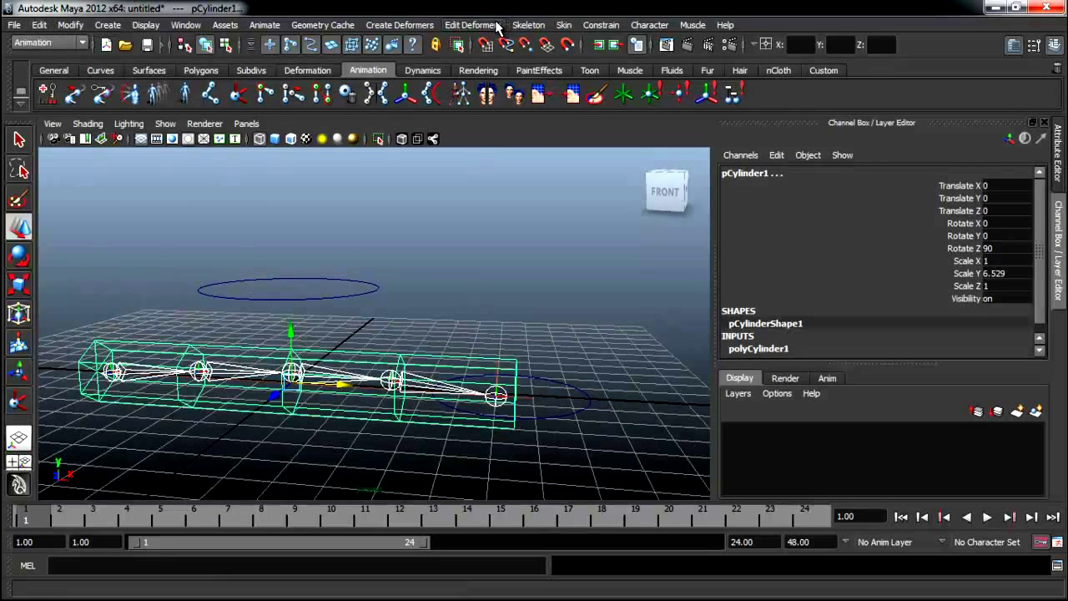
left_click(528, 25)
mouse_move(588, 48)
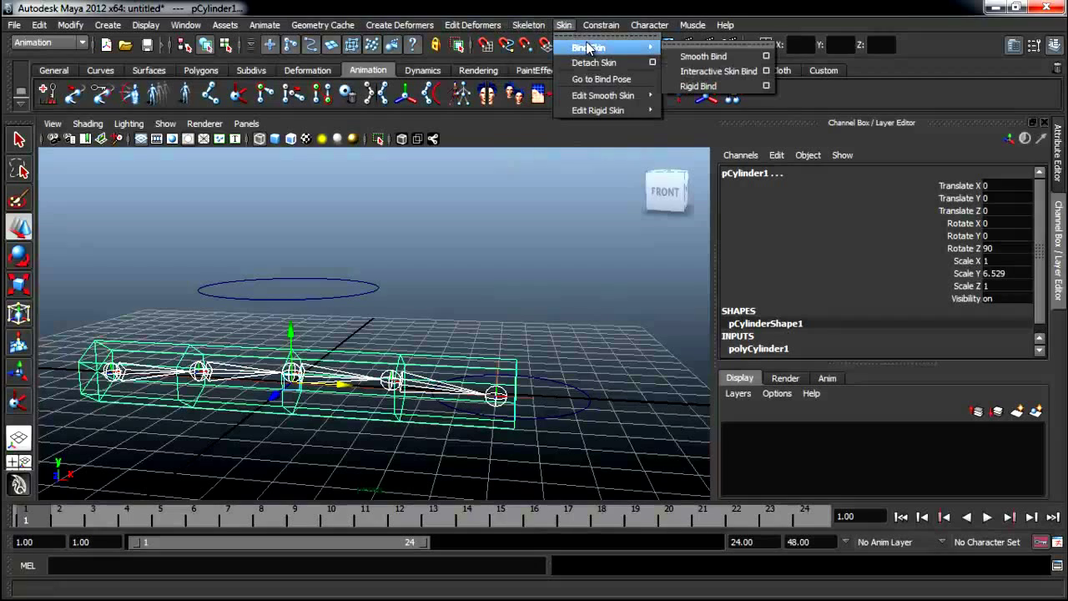
left_click(724, 57)
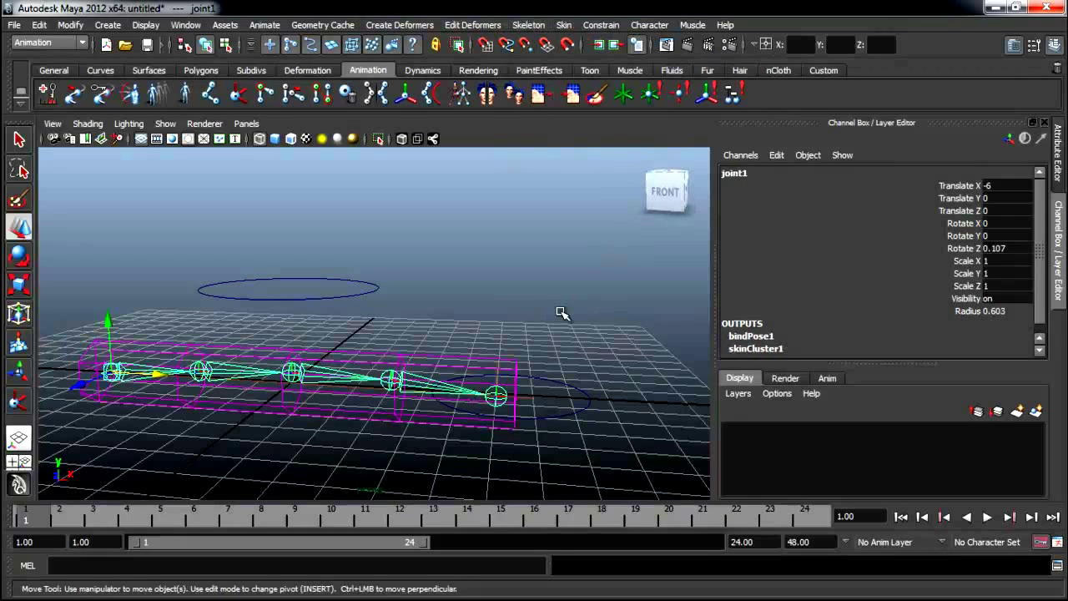
left_click(559, 317)
left_click(563, 414)
Drag nurbsCircle1 leftward to test how the skinned cylinder bends, undoing each trial with Ctrl+Z.
left_click_drag(508, 394, 472, 385)
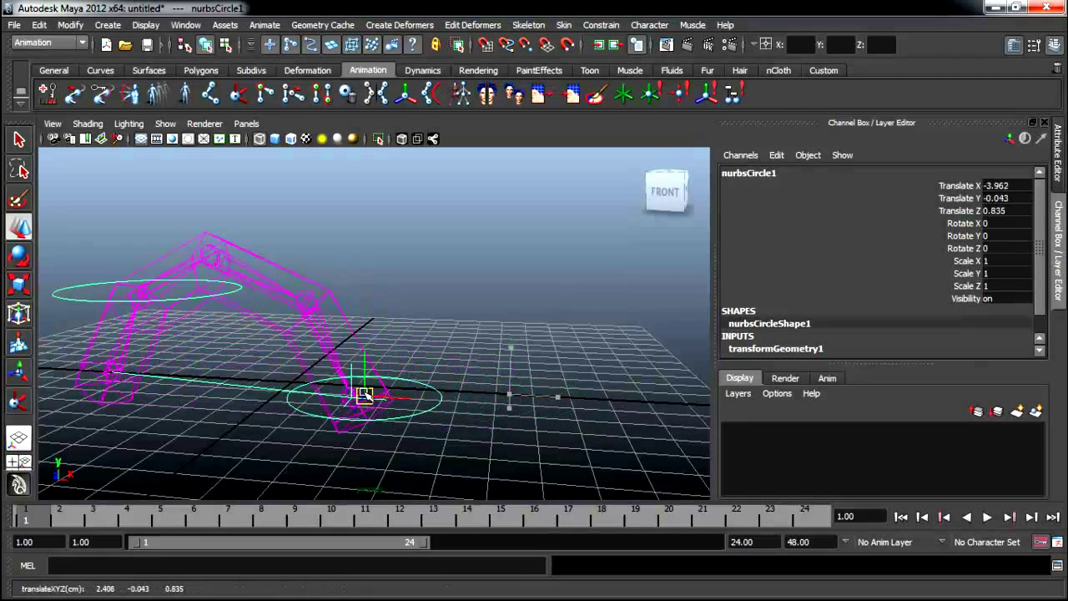
key("ctrl+z")
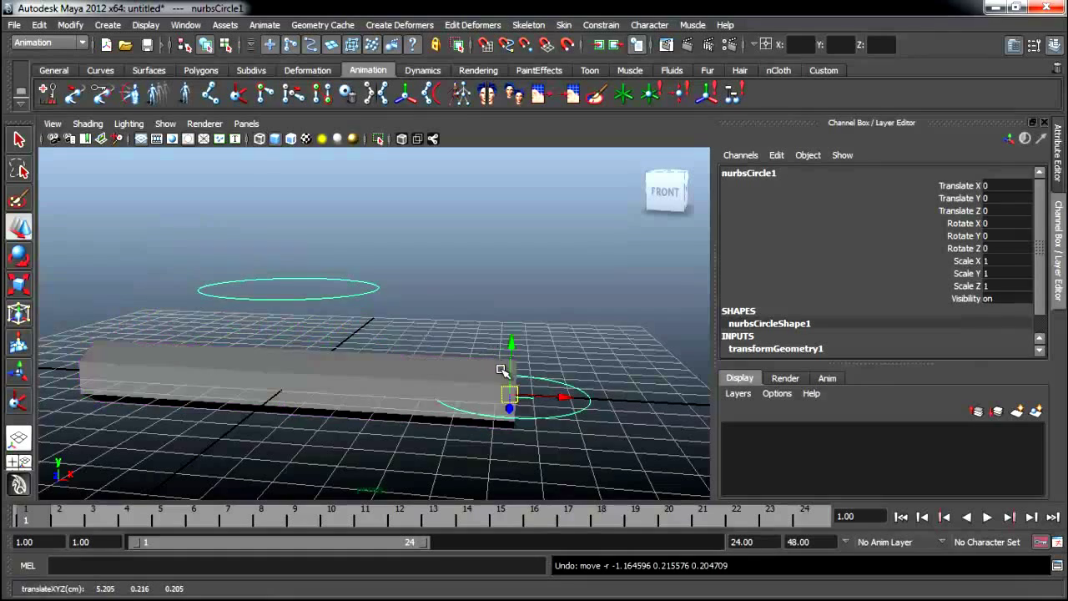
mouse_move(508, 385)
left_mouse_down()
mouse_move(446, 407)
mouse_move(597, 396)
mouse_move(228, 432)
mouse_move(472, 326)
mouse_move(423, 337)
left_mouse_up()
key("ctrl+z")
key("ctrl+z")
key("ctrl+z")
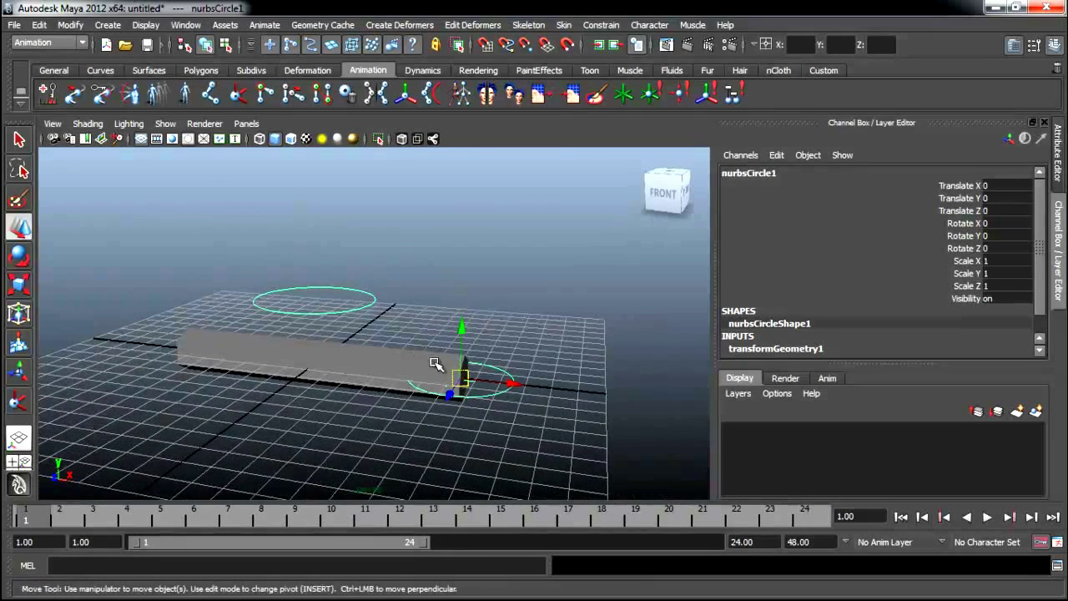
mouse_move(460, 380)
left_mouse_down()
mouse_move(465, 369)
mouse_move(298, 406)
left_mouse_up()
key("ctrl+z")
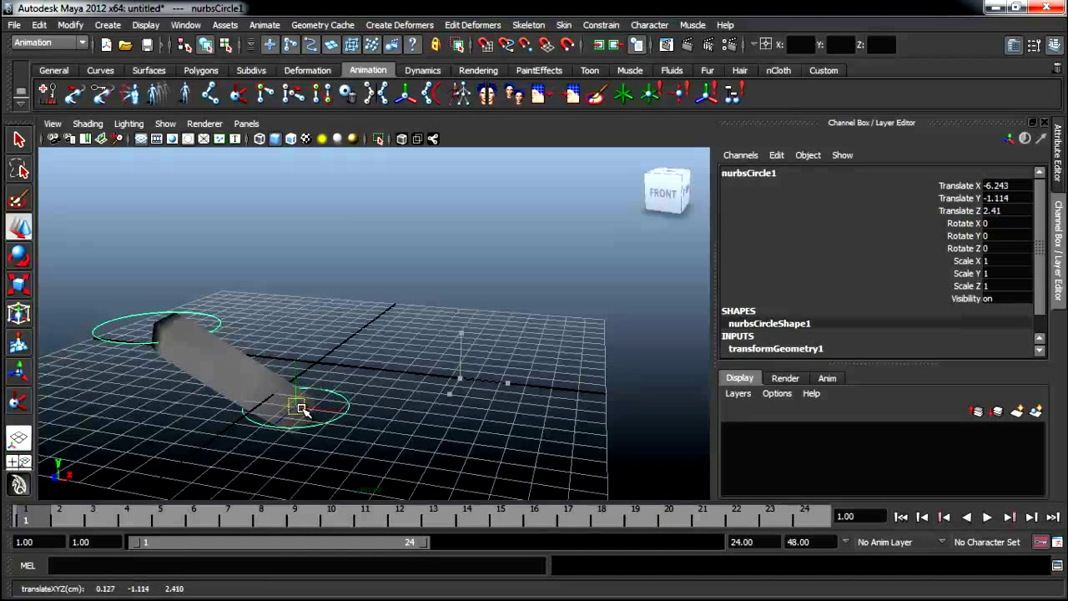
Key nurbsCircle1 at frame 1, then lift nurbsCircle2 up and right and key it at frame 5.
key("s")
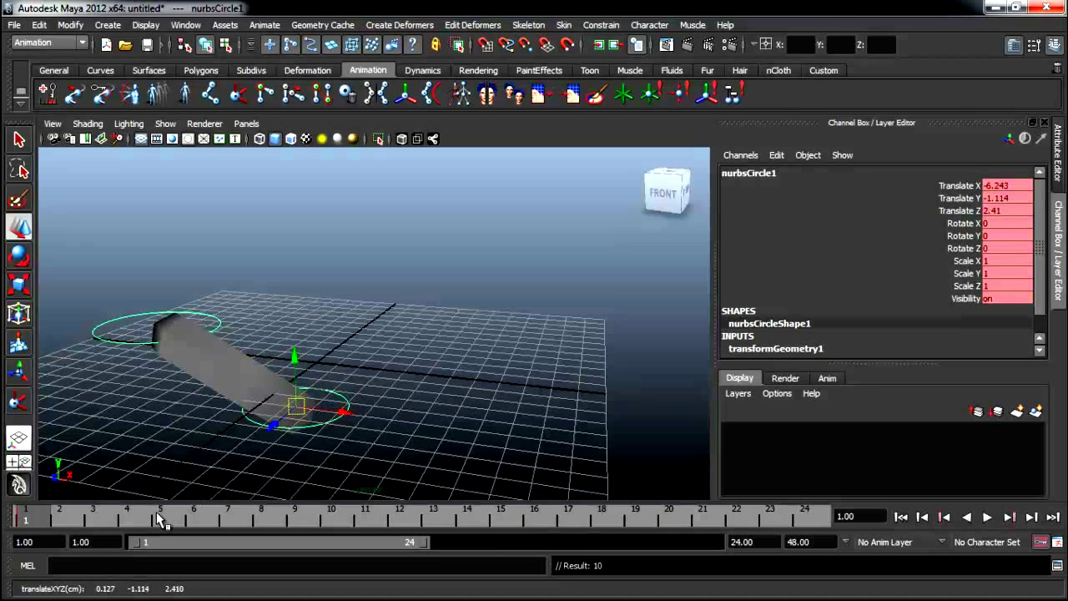
key("alt+v")
key("Escape")
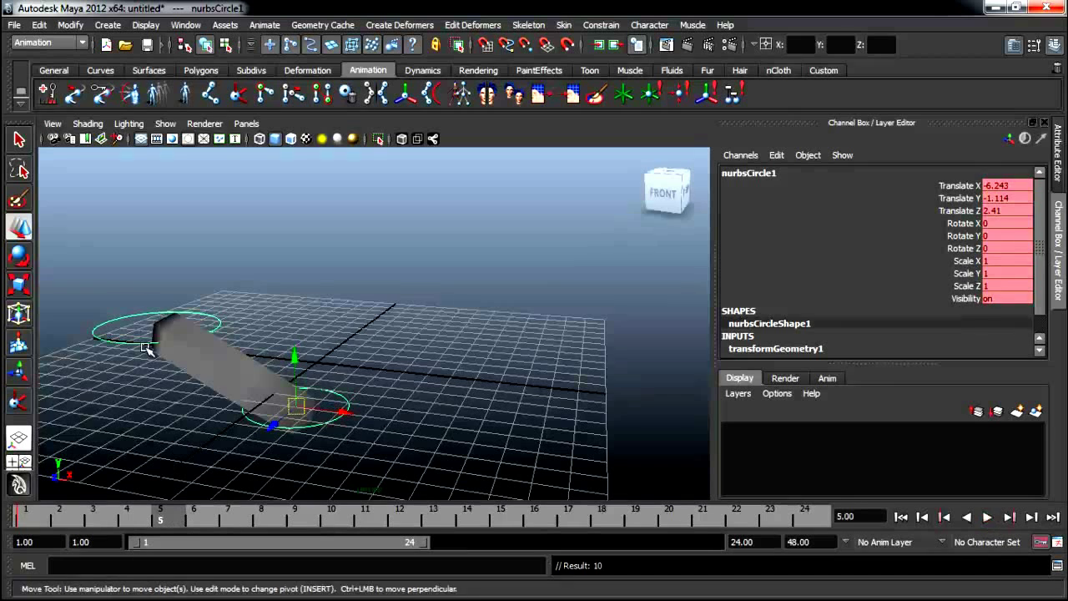
left_click(125, 298)
left_click(141, 330)
left_click_drag(154, 328, 350, 242)
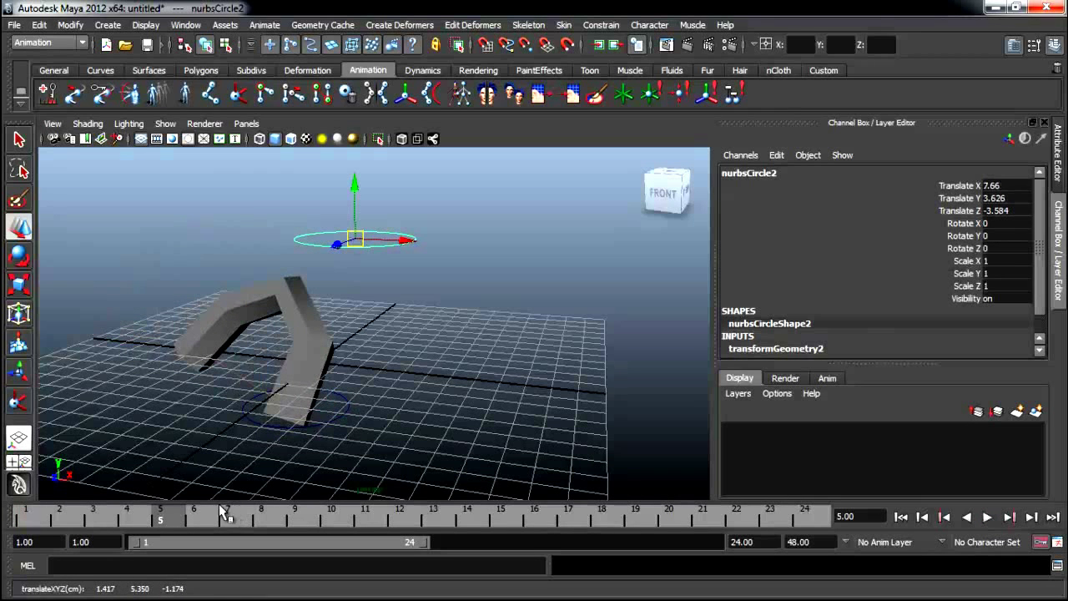
key("s")
key("alt+v")
At frame 10, slide and raise nurbsCircle1 to bend the cylinder, then play back.
left_click_drag(25, 518, 331, 518)
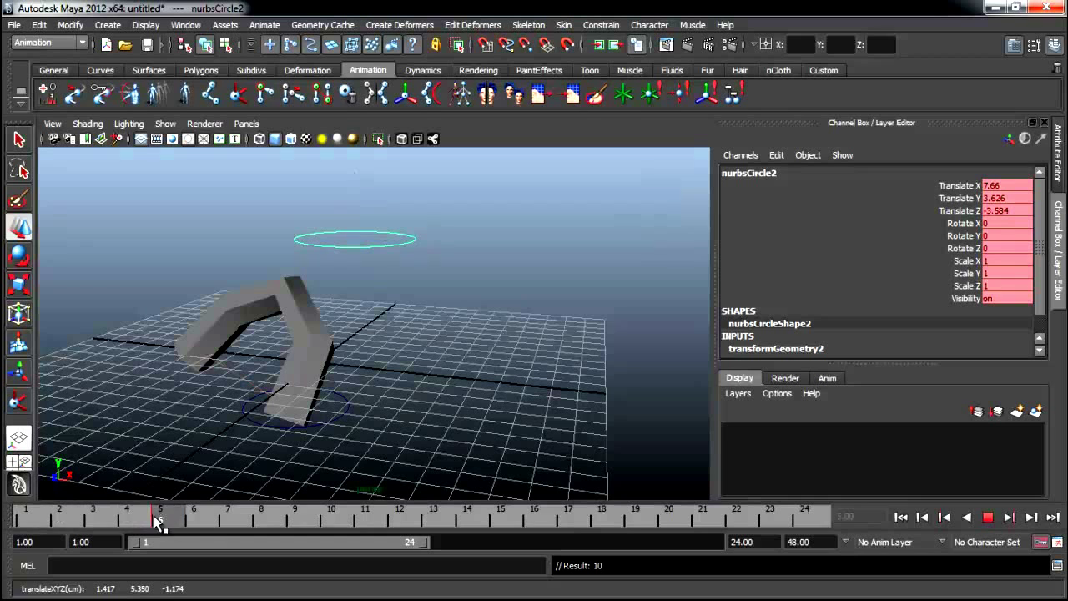
left_click(367, 410)
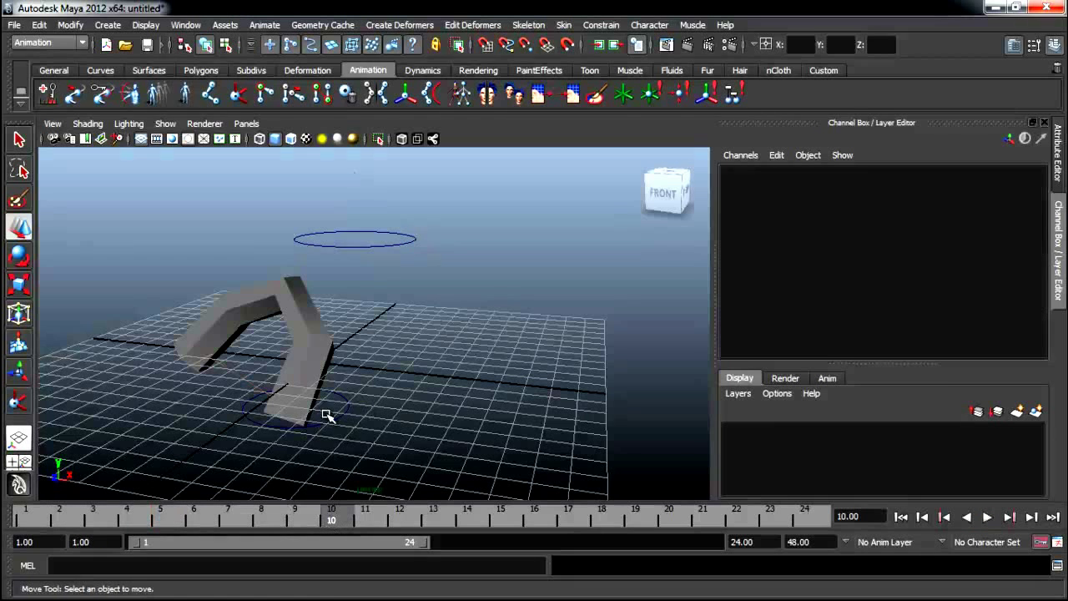
left_click(332, 422)
mouse_move(330, 407)
left_mouse_down()
mouse_move(597, 431)
mouse_move(517, 411)
left_mouse_up()
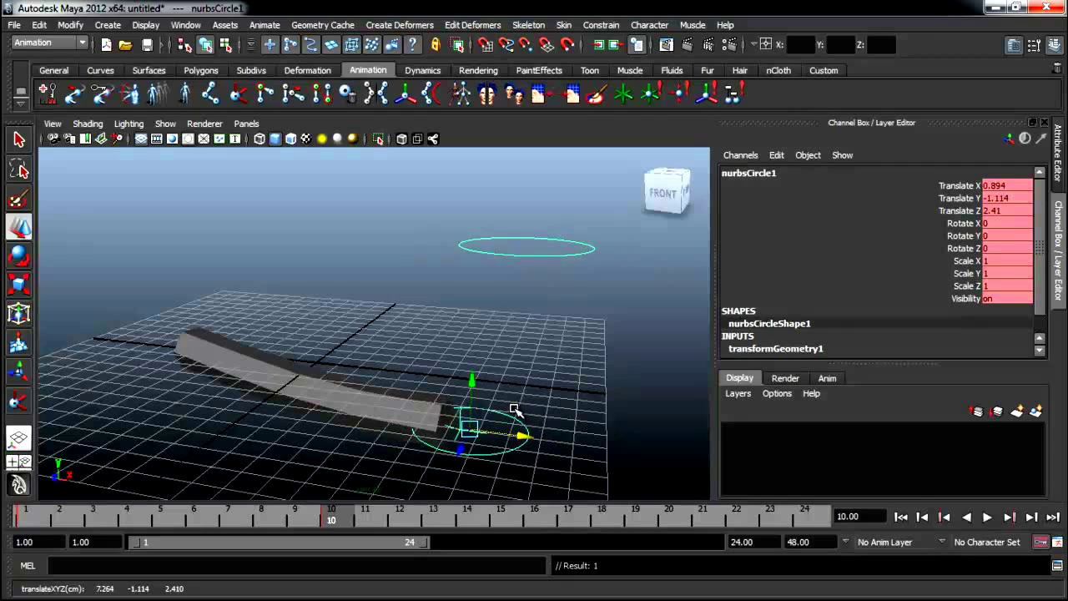
left_click_drag(470, 380, 472, 350)
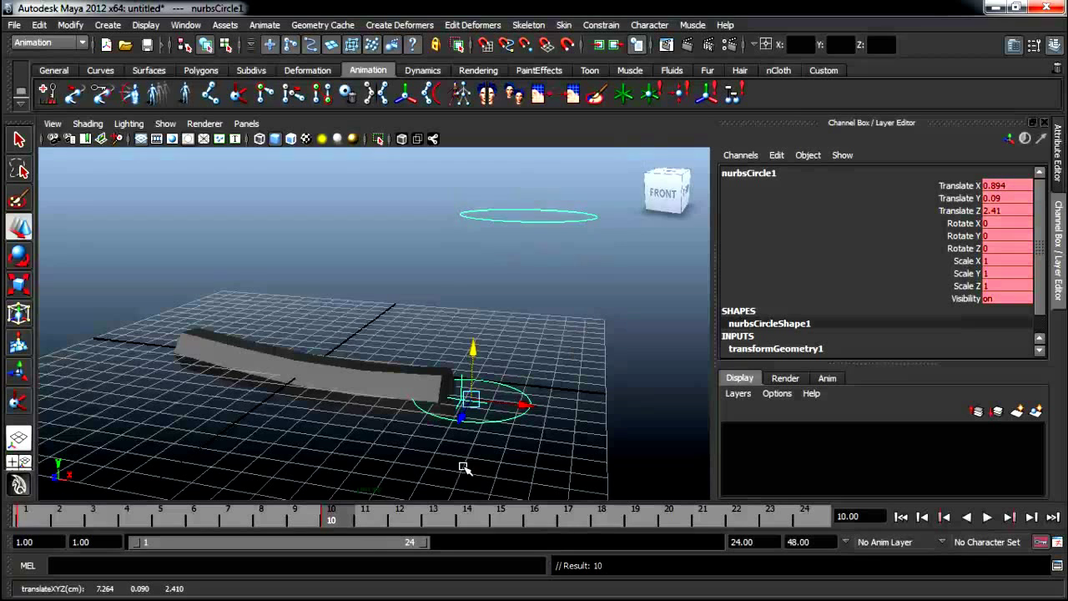
key("alt+v")
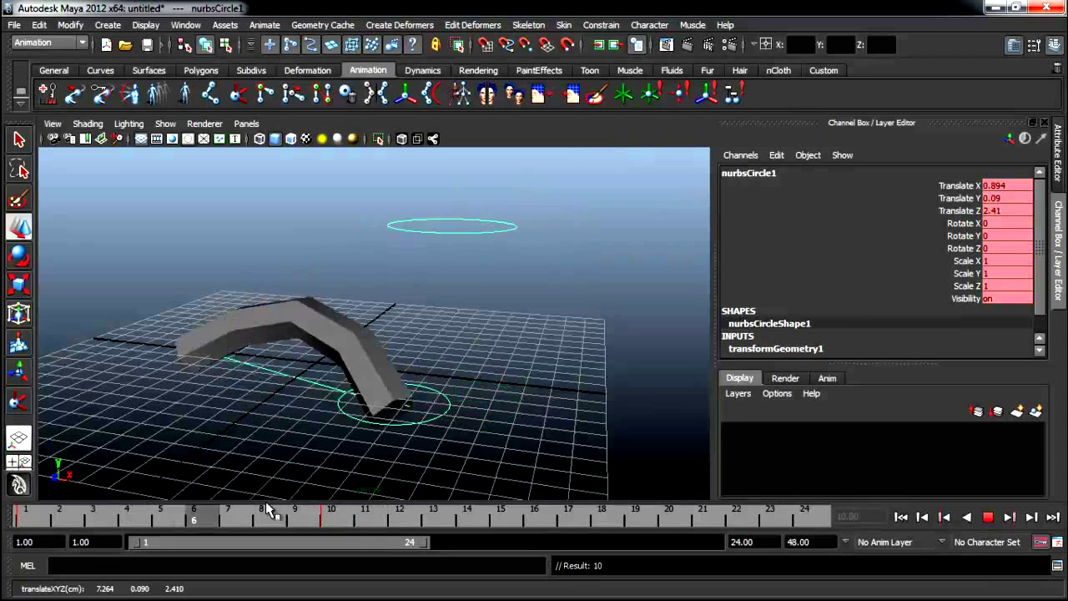
left_click(517, 519)
At frame 15, pull nurbsCircle1 up-left and move nurbsCircle2 left, then scrub and play back.
mouse_move(470, 397)
left_mouse_down()
mouse_move(326, 274)
mouse_move(274, 267)
mouse_move(429, 362)
mouse_move(247, 361)
left_mouse_up()
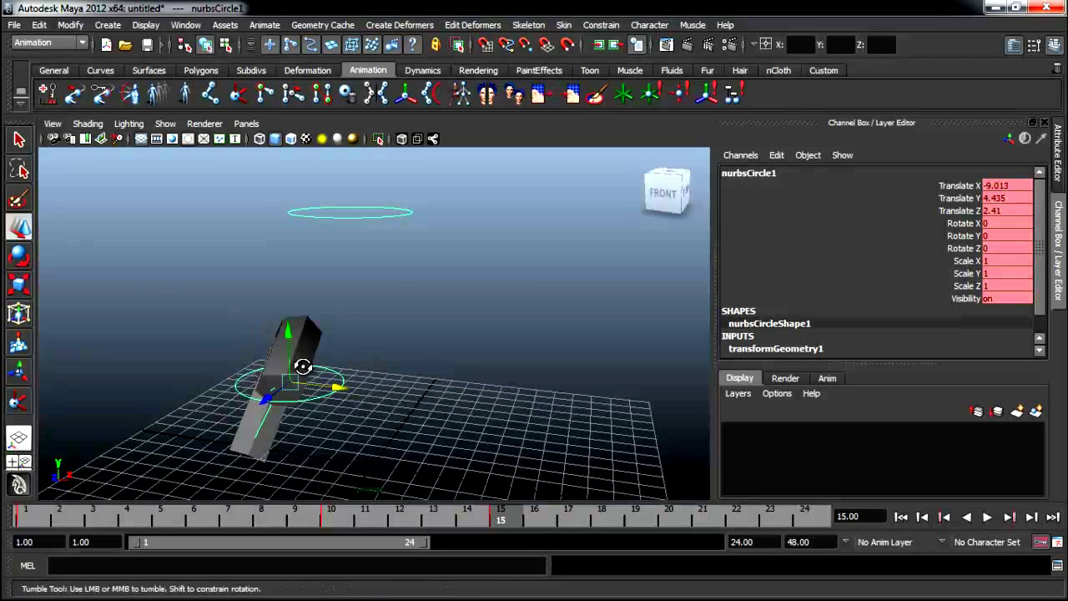
left_click_drag(317, 360, 233, 317, "alt")
left_click(346, 204)
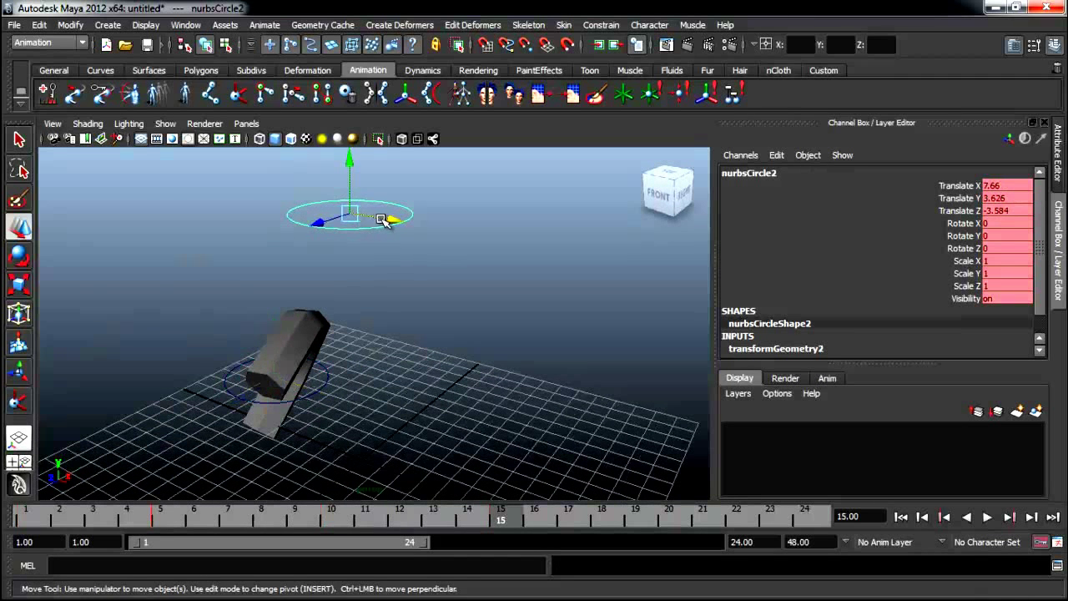
left_click_drag(358, 209, 226, 210)
mouse_move(162, 195)
left_mouse_down()
mouse_move(58, 257)
mouse_move(85, 289)
left_mouse_up()
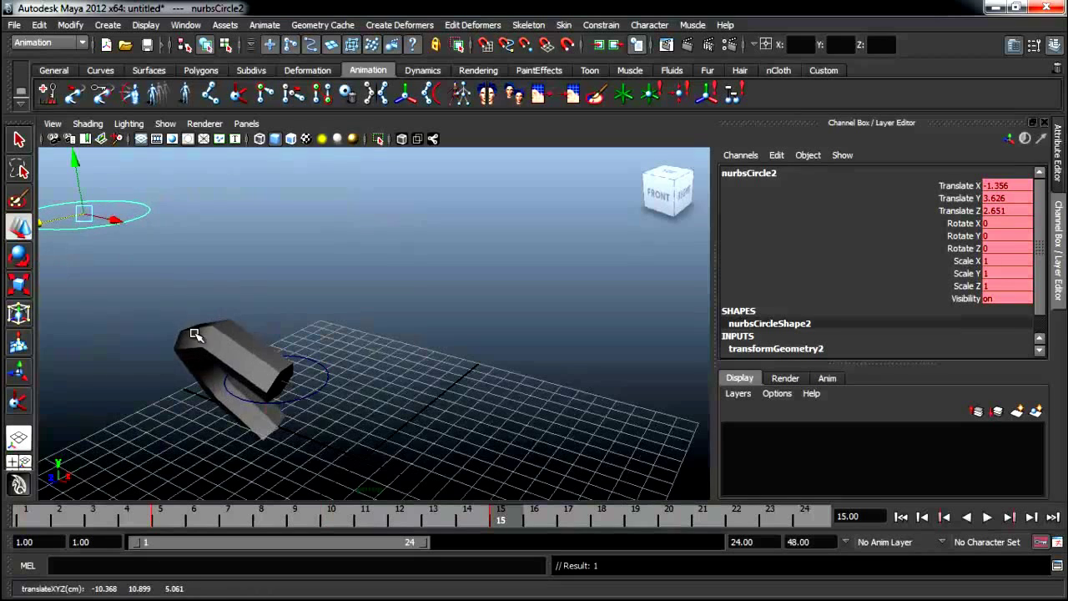
mouse_move(190, 523)
left_mouse_down()
mouse_move(339, 523)
mouse_move(155, 523)
mouse_move(334, 523)
left_mouse_up()
mouse_move(409, 430)
left_mouse_down("alt")
mouse_move(432, 445)
mouse_move(451, 383)
left_mouse_up("alt")
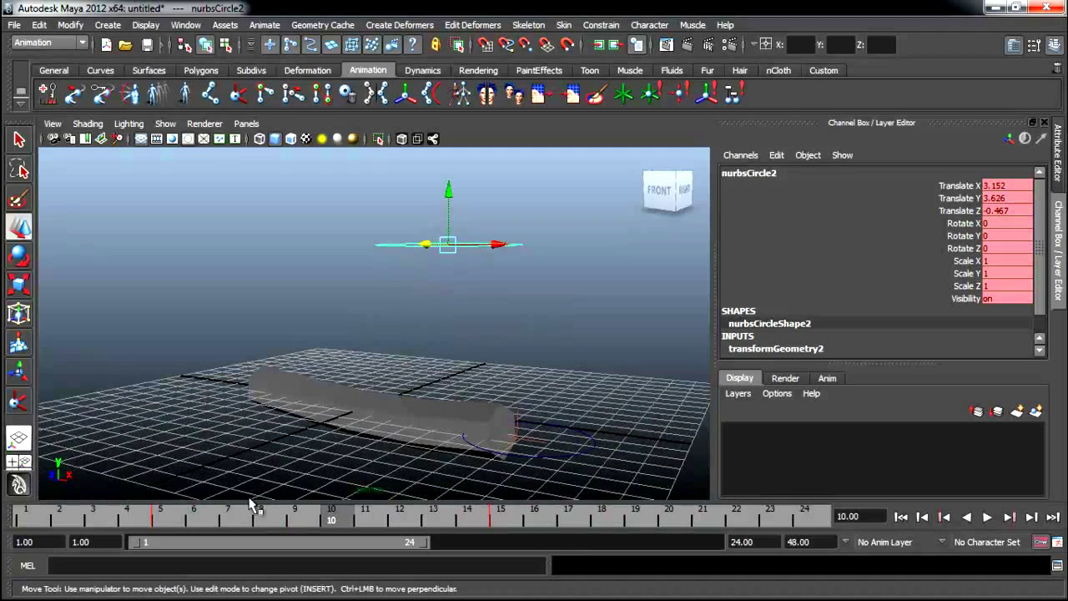
key("alt+v")
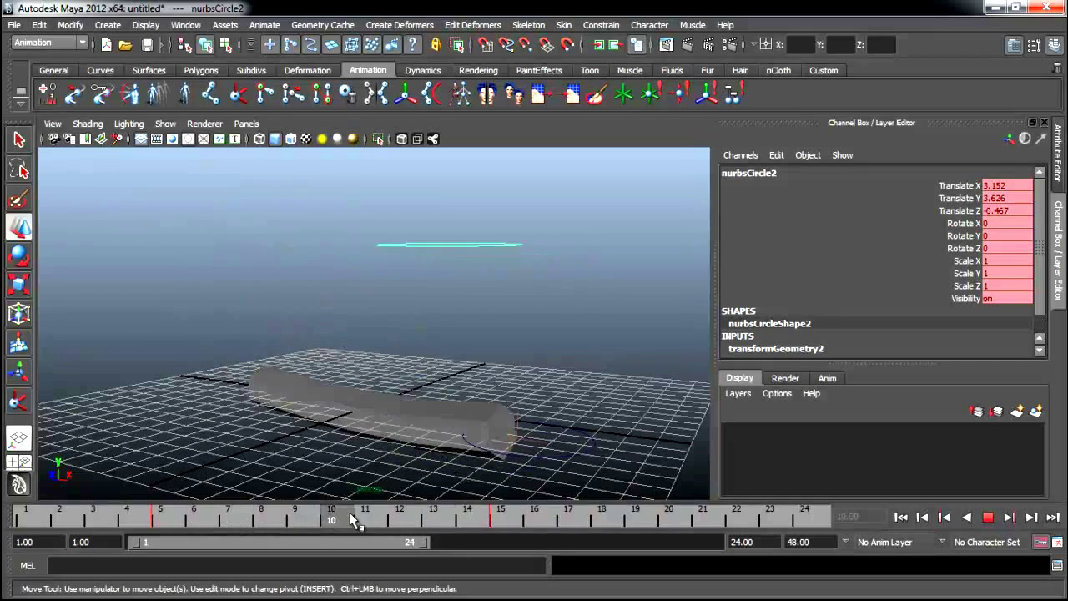
Delete the key at frame 15 from the time slider.
left_click(501, 518)
right_click(505, 516)
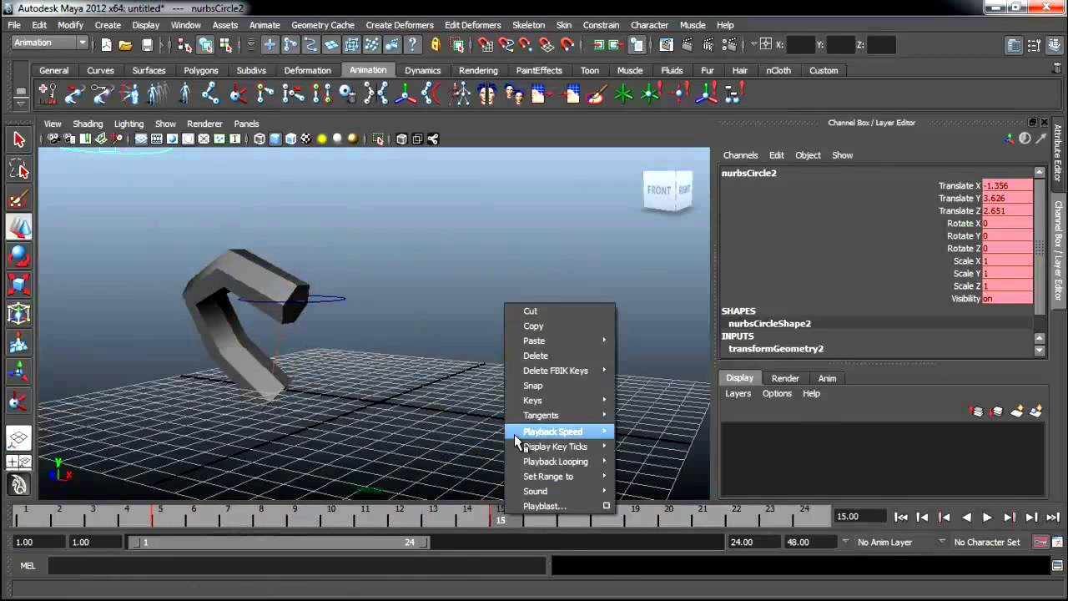
left_click(536, 355)
Repose nurbsCircle2 at frames 10 and 15 to reshape the bend, then play the animation.
left_click(331, 515)
mouse_move(463, 392)
left_mouse_down("alt")
mouse_move(453, 376)
mouse_move(475, 398)
mouse_move(588, 289)
mouse_move(392, 288)
left_mouse_up("alt")
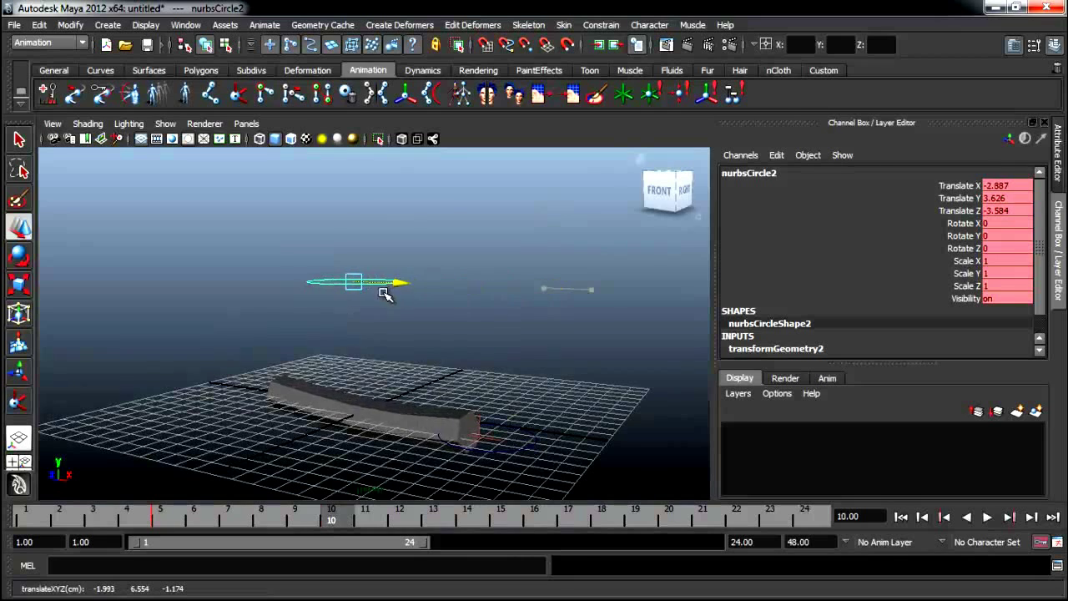
mouse_move(351, 234)
left_mouse_down()
mouse_move(351, 308)
mouse_move(354, 280)
left_mouse_up()
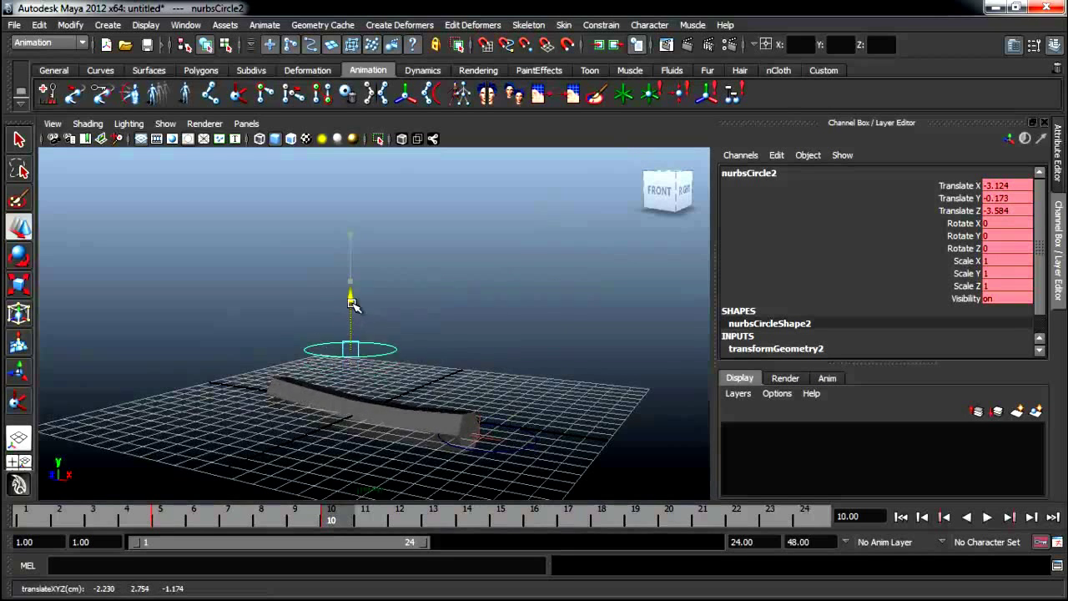
left_click_drag(344, 515, 500, 512)
middle_click_drag(406, 404, 421, 431, "alt")
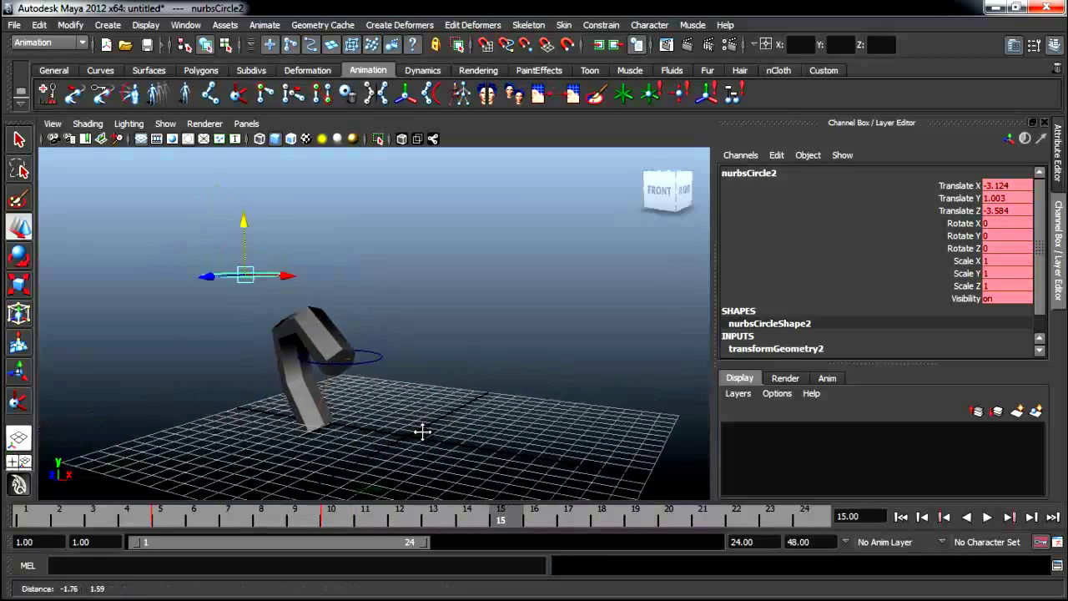
left_click_drag(422, 431, 299, 311, "alt")
mouse_move(254, 283)
left_mouse_down()
mouse_move(167, 292)
mouse_move(205, 286)
left_mouse_up()
key("alt+v")
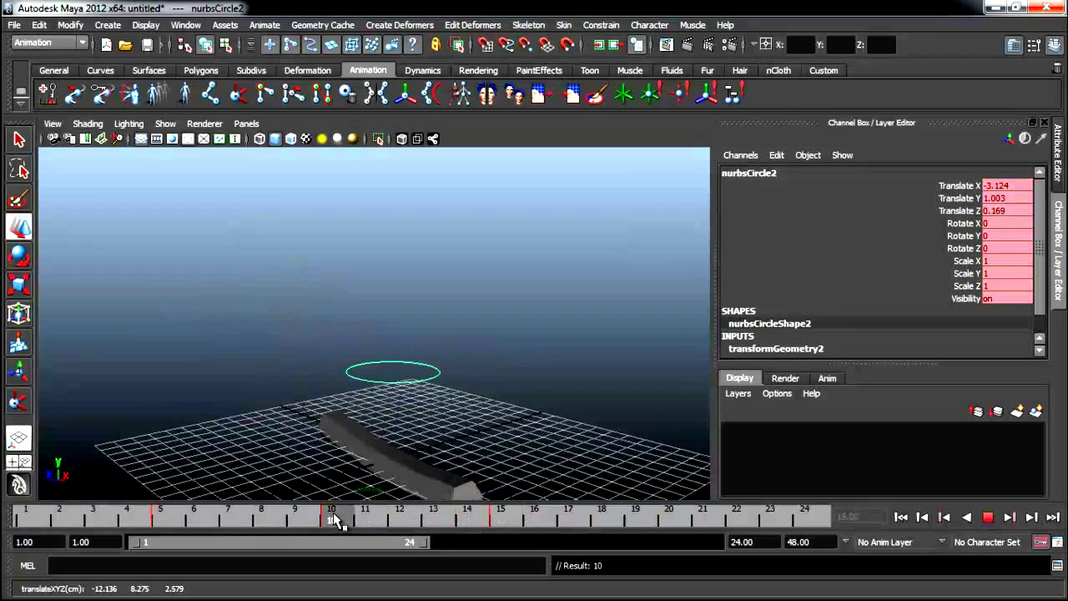
mouse_move(84, 515)
left_mouse_down()
mouse_move(506, 506)
mouse_move(93, 507)
left_mouse_up()
key("w")
left_click_drag(292, 476, 294, 477)
mouse_move(460, 422)
left_mouse_down("alt")
mouse_move(476, 375)
mouse_move(419, 478)
left_mouse_up("alt")
mouse_move(484, 482)
left_mouse_down("alt")
mouse_move(446, 452)
mouse_move(458, 477)
left_mouse_up("alt")
key("z")
key("alt+v")
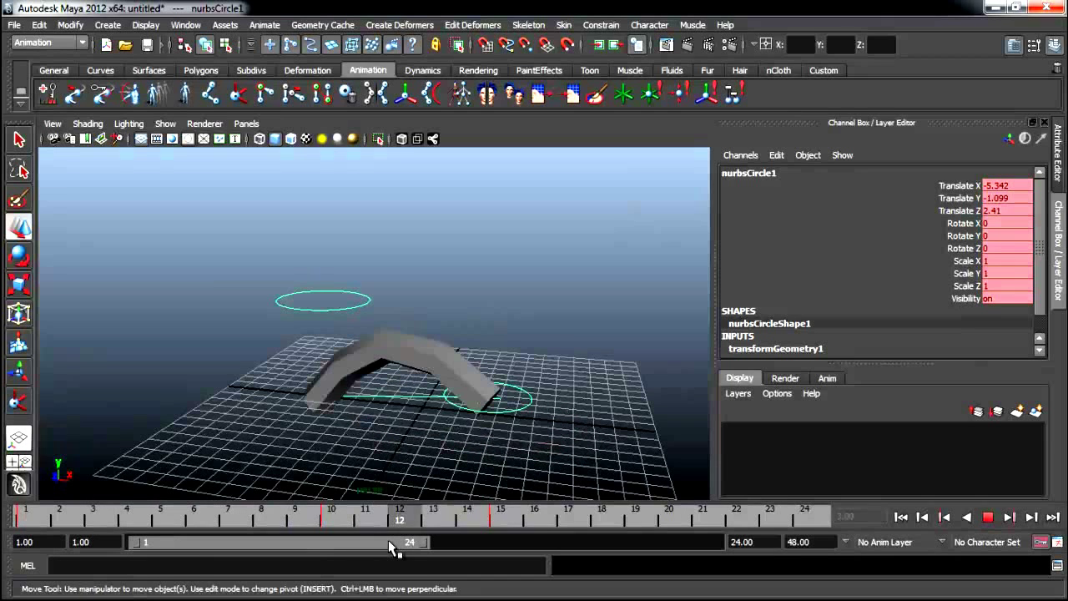
key("alt+v")
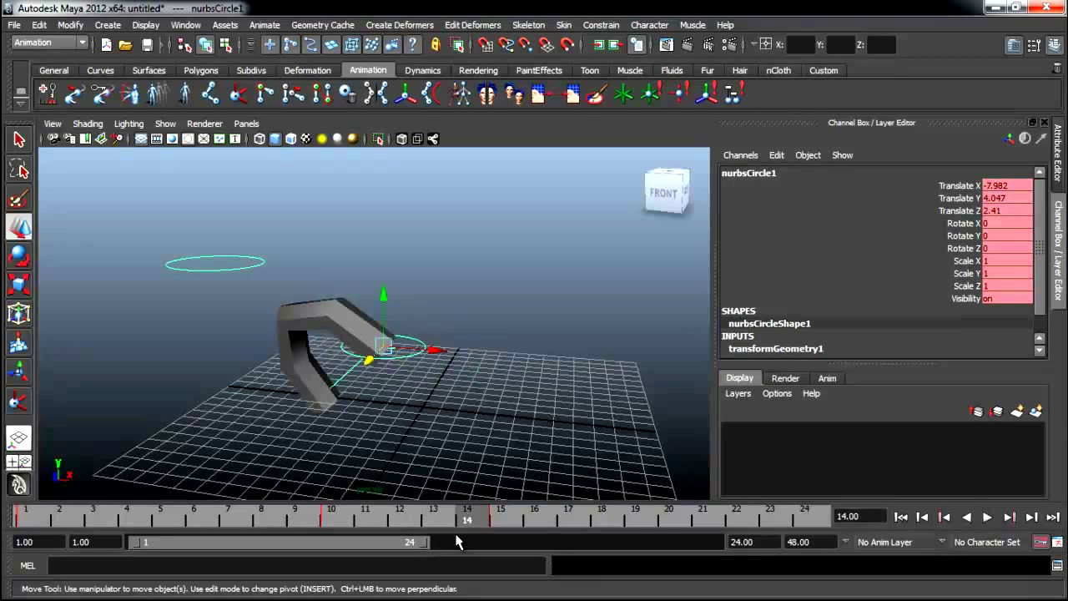
key("alt+v")
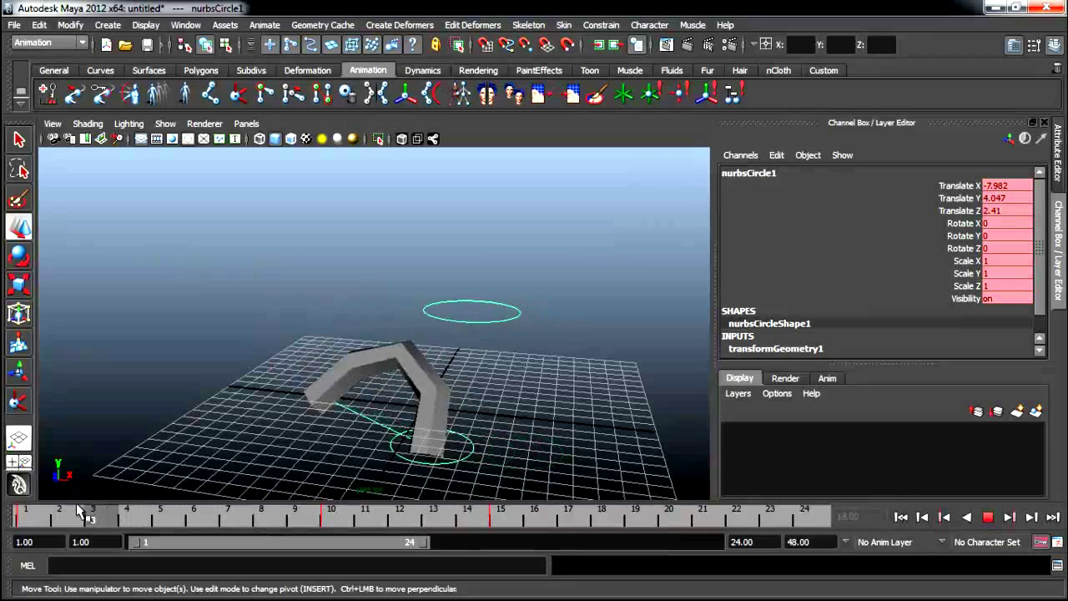
left_click(543, 526)
mouse_move(450, 421)
left_mouse_down("alt")
mouse_move(354, 417)
mouse_move(508, 389)
mouse_move(521, 397)
left_mouse_up("alt")
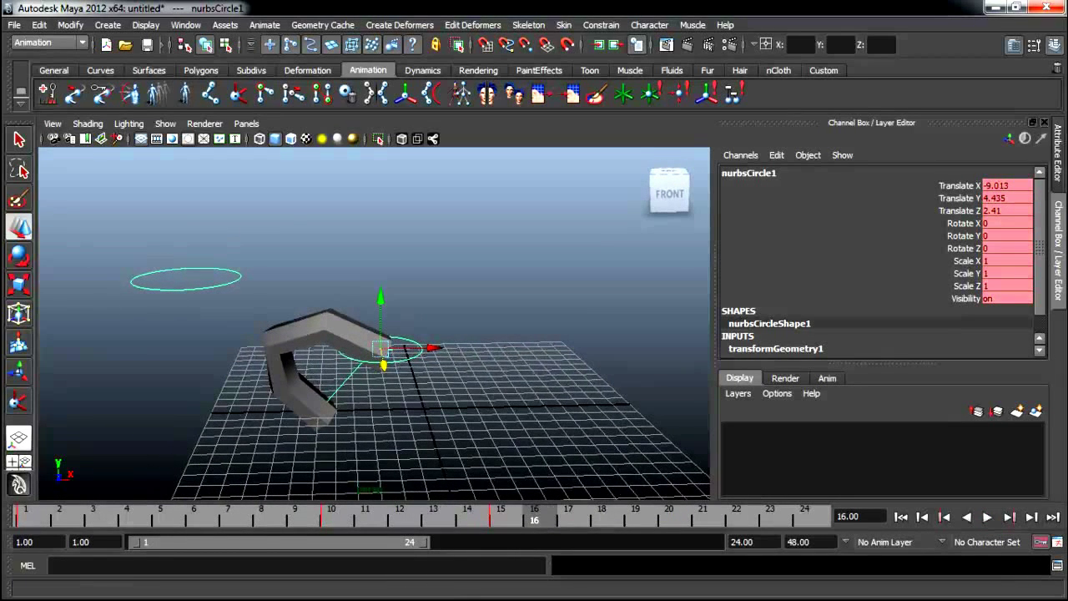